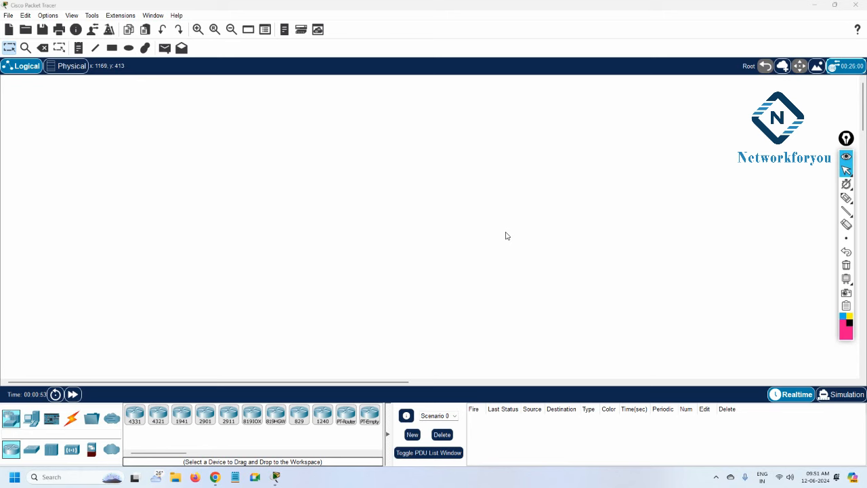
# Place three 2811 routers in a triangle on the workspace, one above and two side by side below.
pyautogui.moveTo(174, 452); pyautogui.dragTo(218, 450)
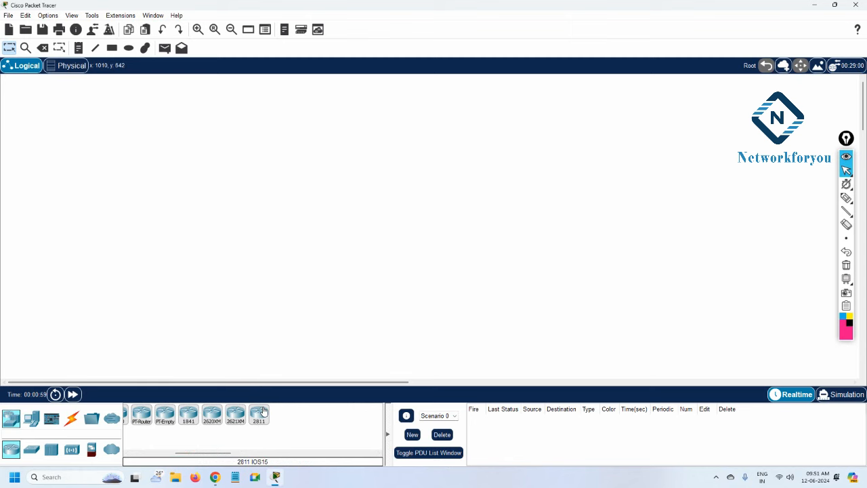
pyautogui.click(261, 413)
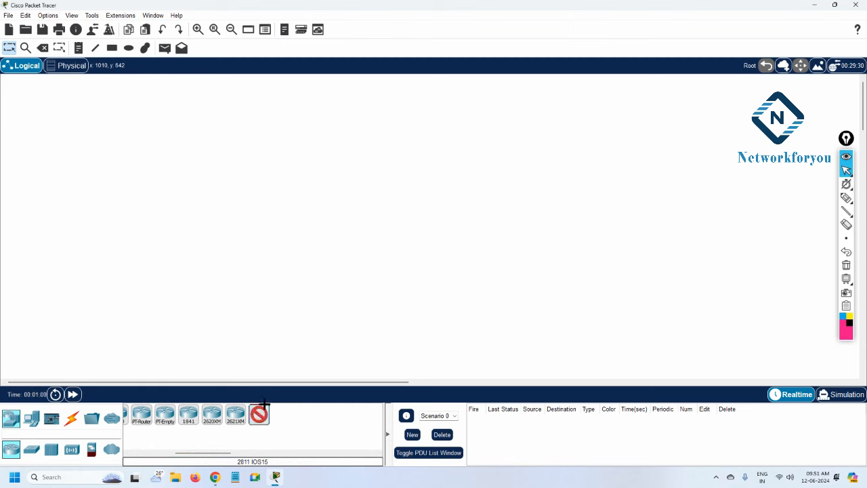
pyautogui.click(307, 107)
pyautogui.click(245, 216)
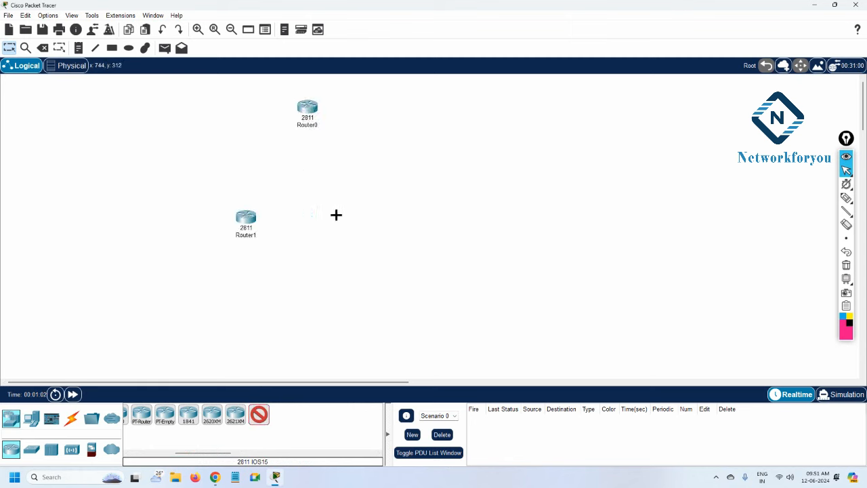
pyautogui.click(389, 218)
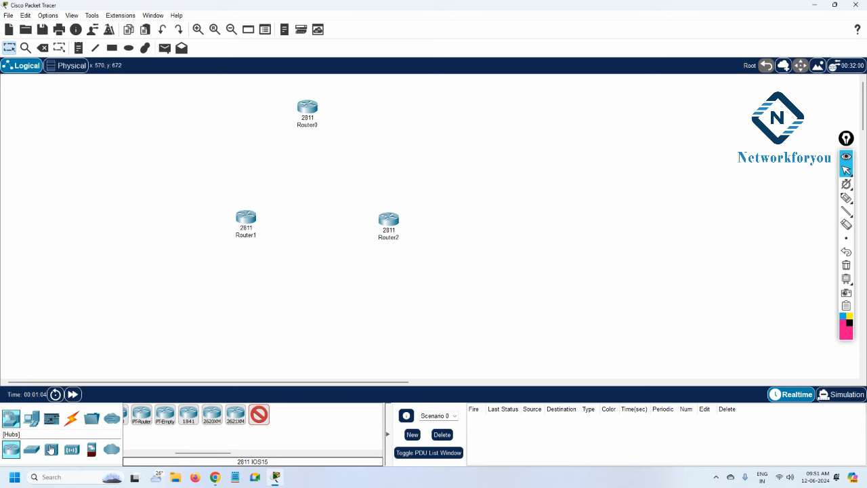
# Place three 2960 switches, one beside each router: left of Router1, right of Router0 and right of Router2.
pyautogui.click(32, 449)
pyautogui.click(135, 414)
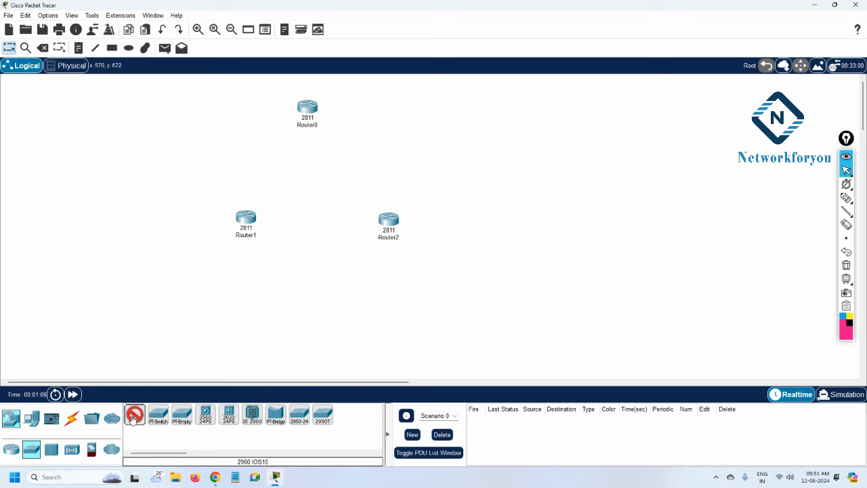
pyautogui.click(133, 227)
pyautogui.click(415, 96)
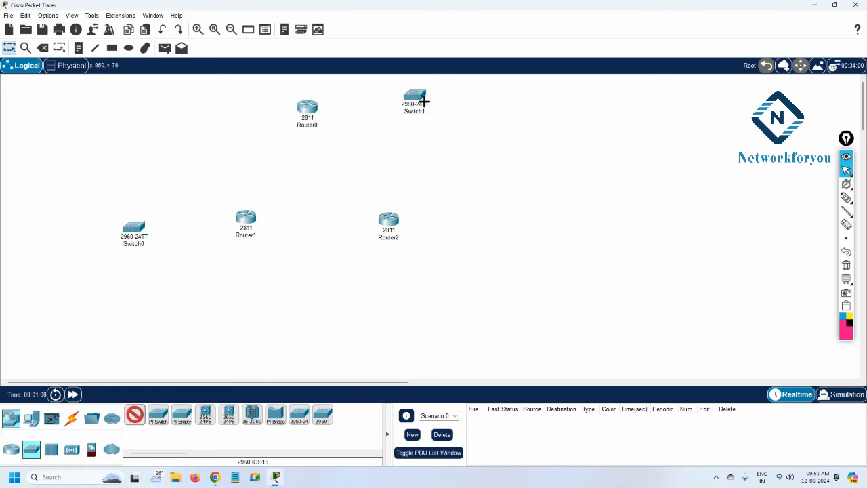
pyautogui.click(521, 230)
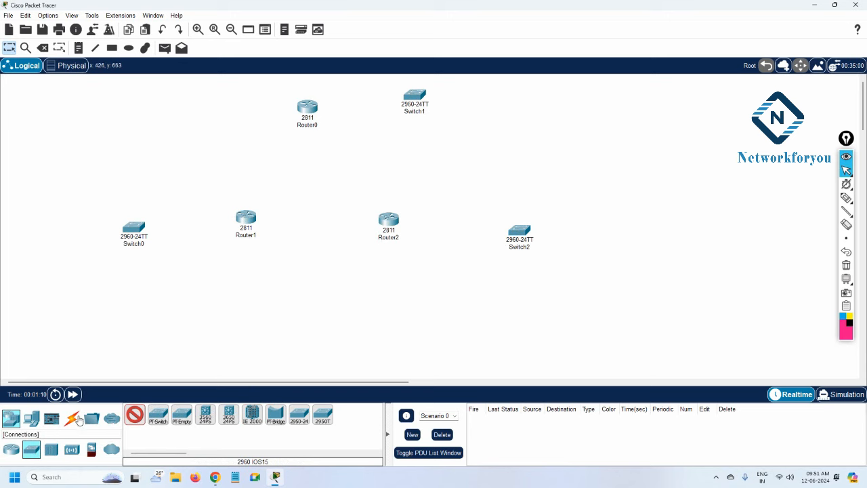
# Cable Switch0 to Router1, Router1 to Router2, and Router2 to Switch2 using automatically chosen connections.
pyautogui.click(71, 418)
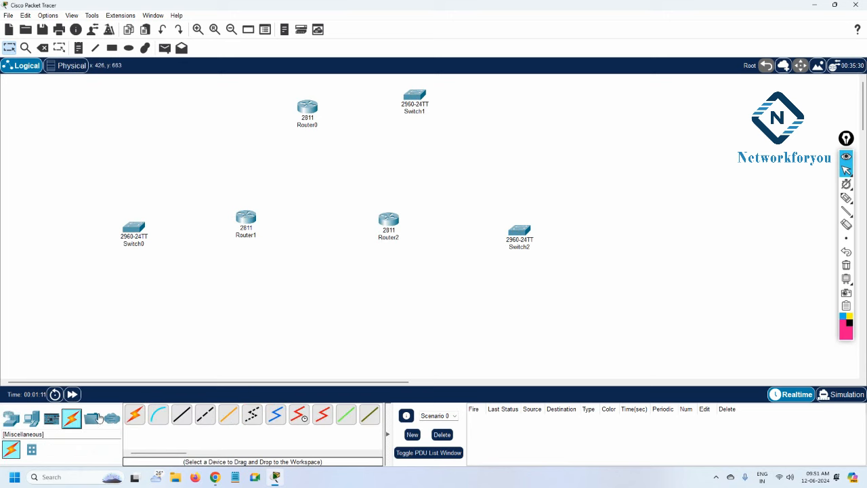
pyautogui.click(135, 417)
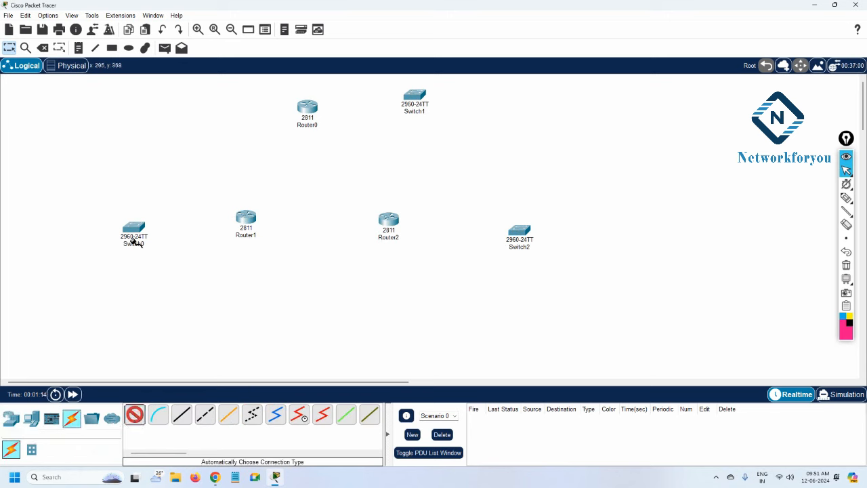
pyautogui.click(239, 220)
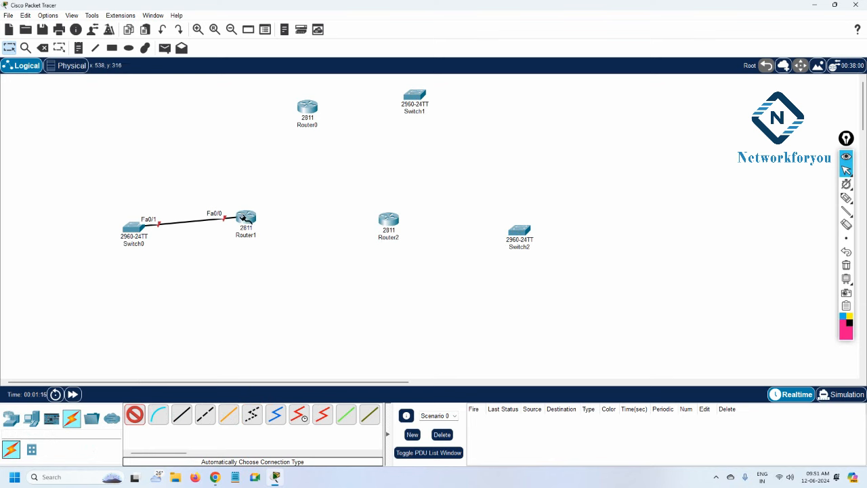
pyautogui.click(245, 218)
pyautogui.click(390, 222)
pyautogui.click(390, 222)
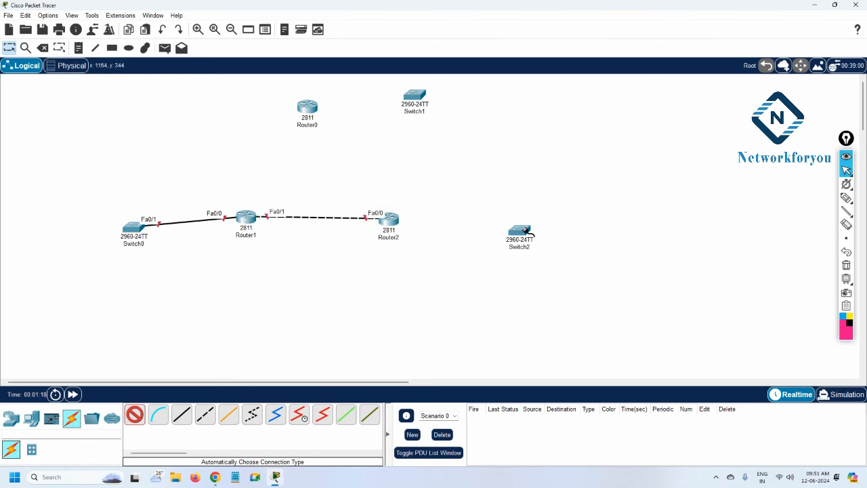
pyautogui.click(519, 231)
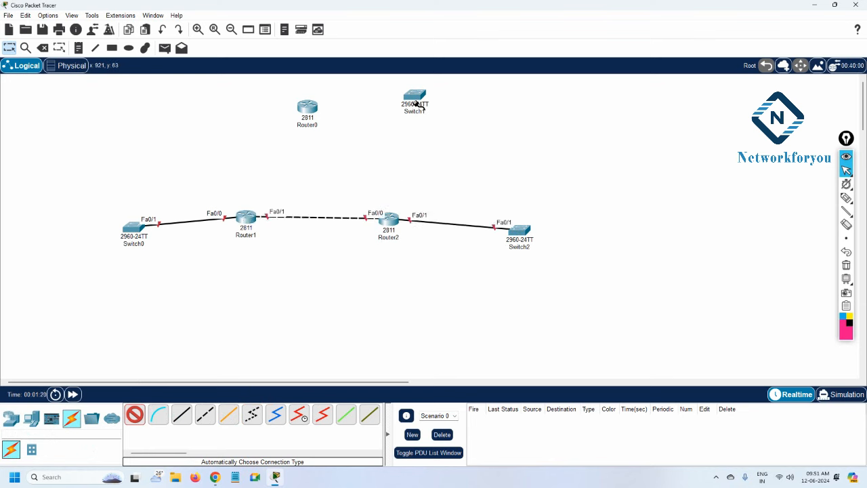
# Try to cable Router0 to Router2 with an automatically chosen connection.
pyautogui.click(309, 109)
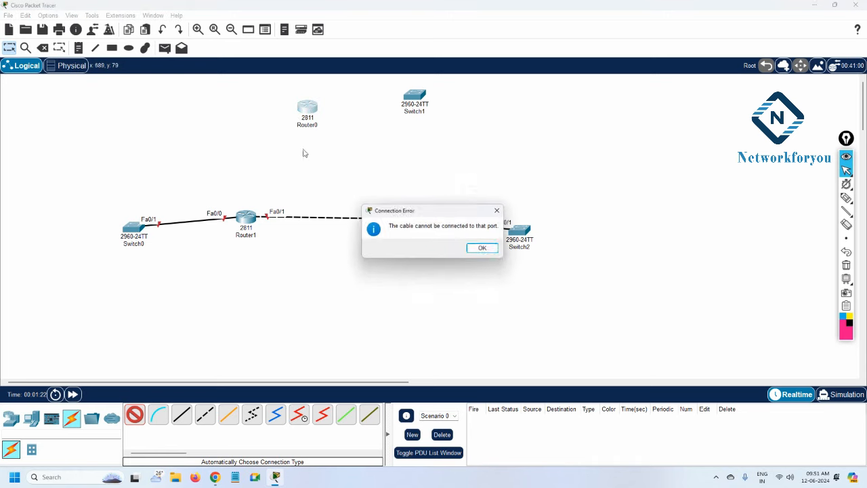
pyautogui.click(483, 249)
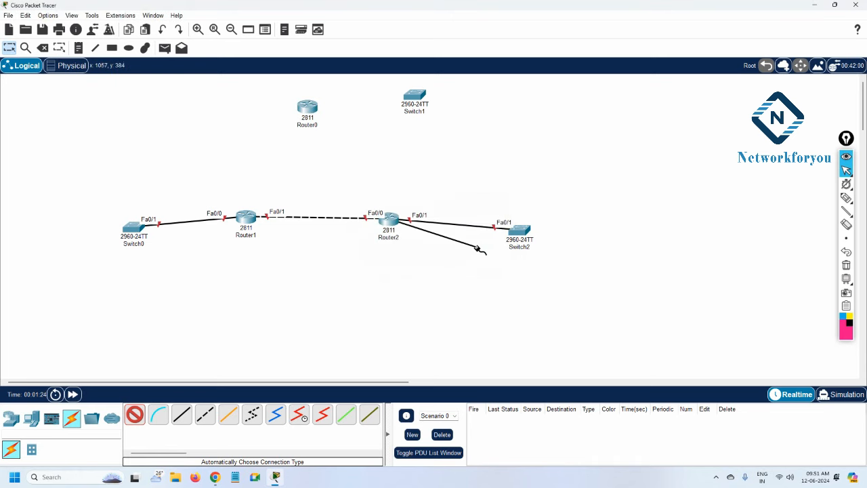
pyautogui.click(474, 251)
# Open Router1's command line in a wider window and decline the initial configuration dialog with no.
pyautogui.moveTo(242, 226)
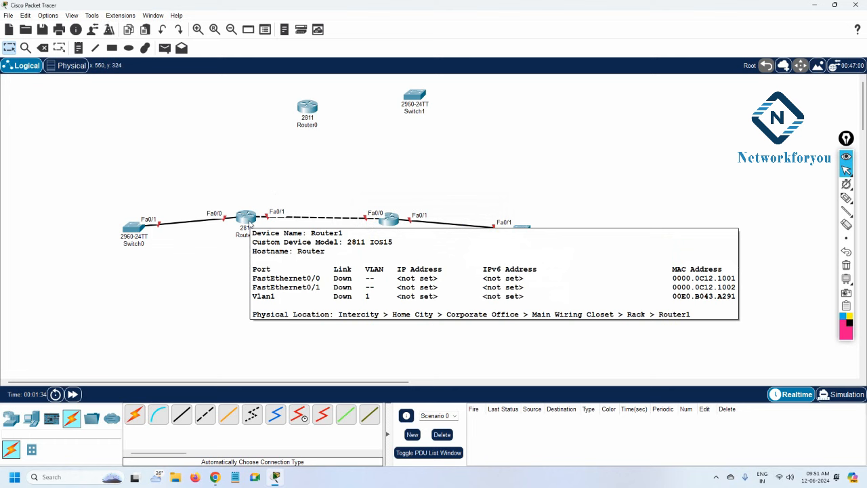
pyautogui.click(248, 226)
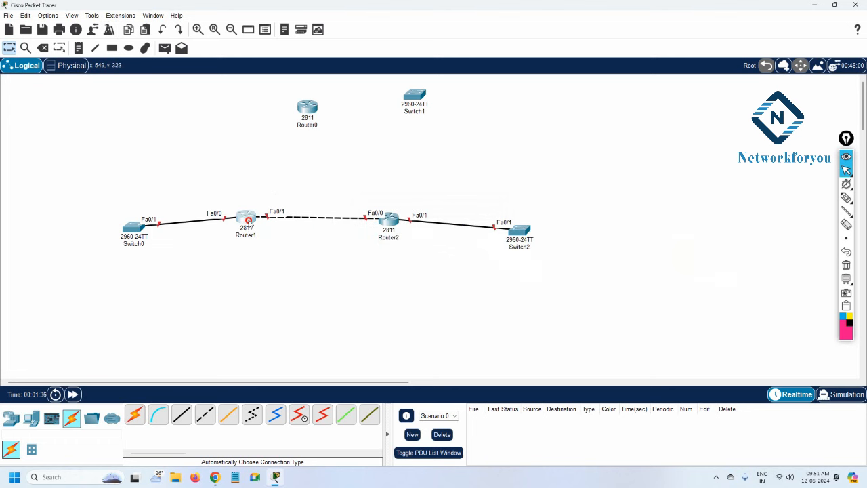
pyautogui.click(379, 125)
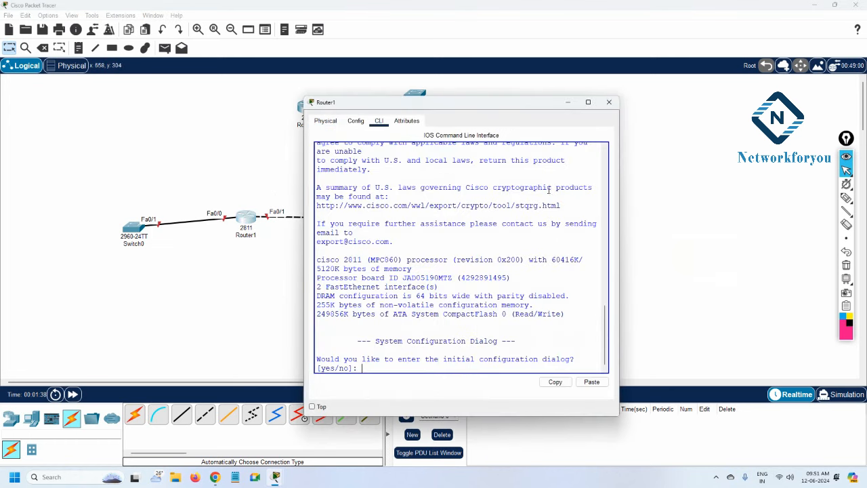
pyautogui.moveTo(620, 193); pyautogui.dragTo(828, 200)
pyautogui.press('Return')
pyautogui.press('Return')
pyautogui.press('Return')
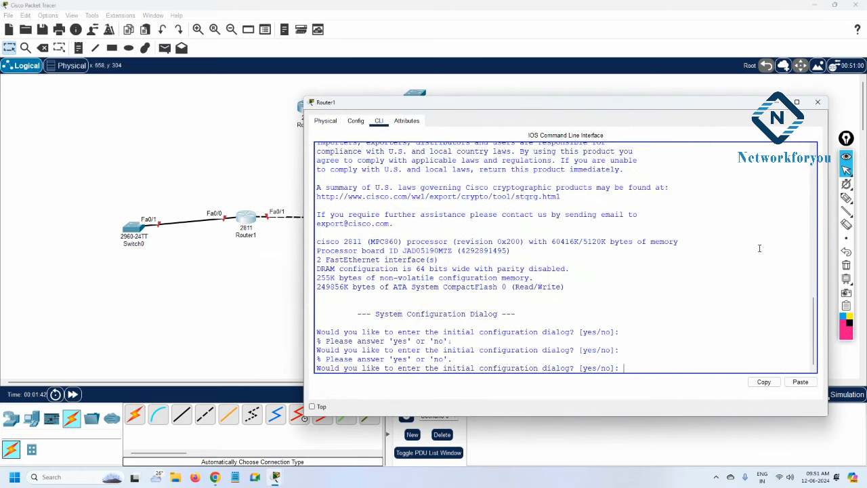
pyautogui.write('no')
pyautogui.press('Return')
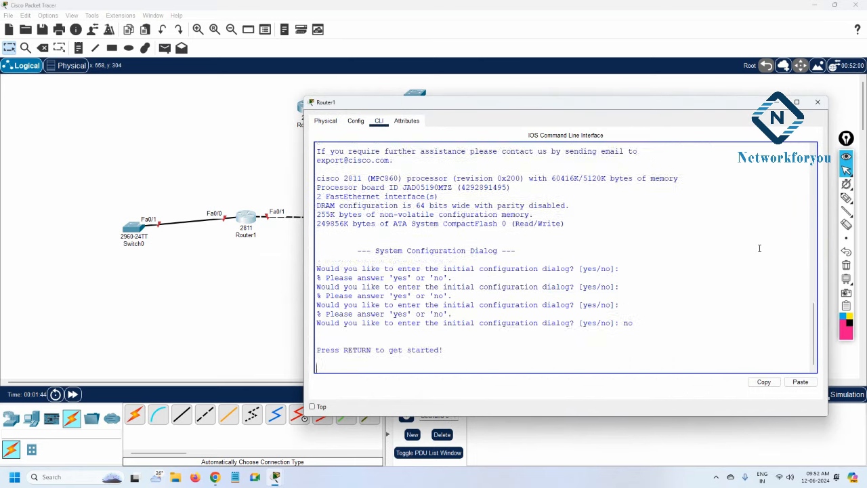
# Enter privileged mode on Router1 and list its interfaces with sh ip int br to examine the FastEthernet ports.
pyautogui.press('Return')
pyautogui.press('Return')
pyautogui.write('en')
pyautogui.press('Return')
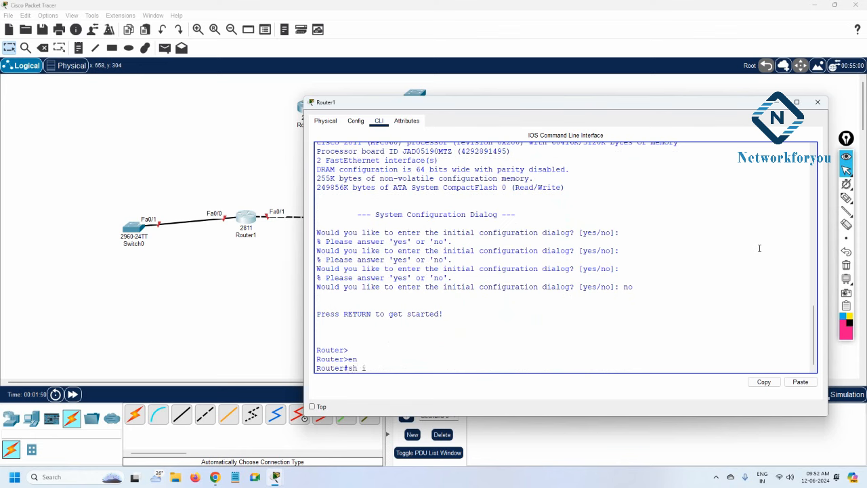
pyautogui.write('sh ip int br')
pyautogui.press('Return')
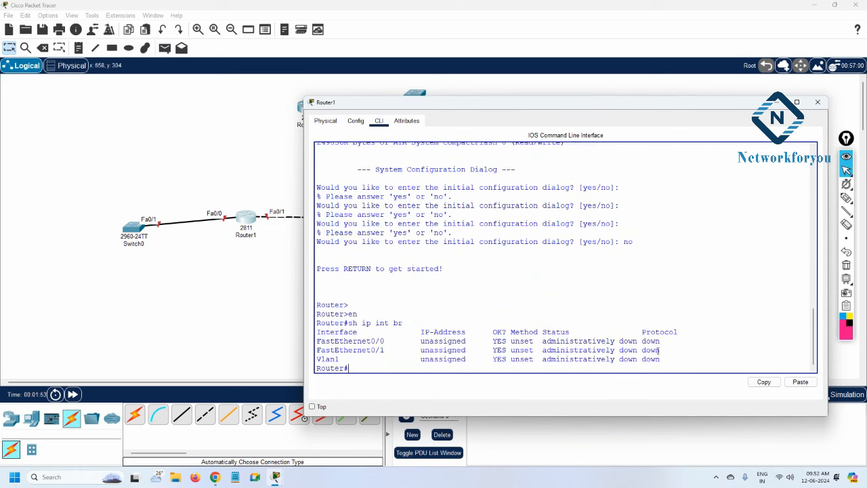
pyautogui.moveTo(655, 349); pyautogui.dragTo(302, 346)
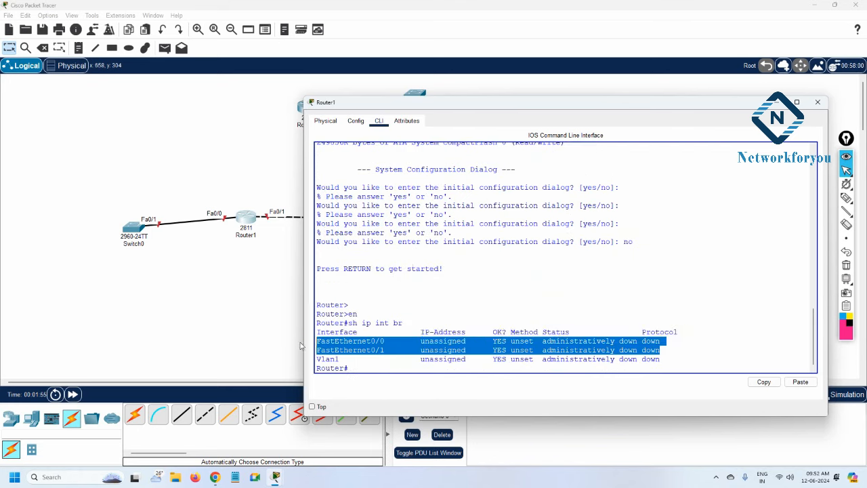
# Show Router1's enlarged physical device view and power the router off.
pyautogui.click(330, 122)
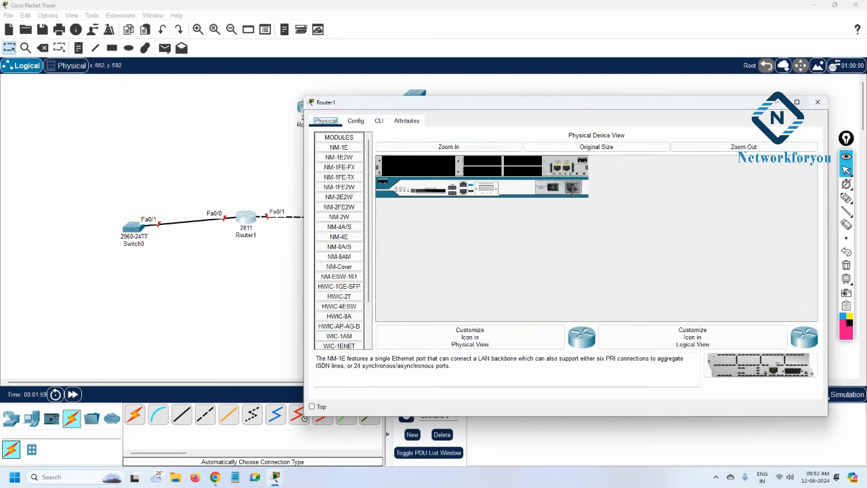
pyautogui.click(480, 148)
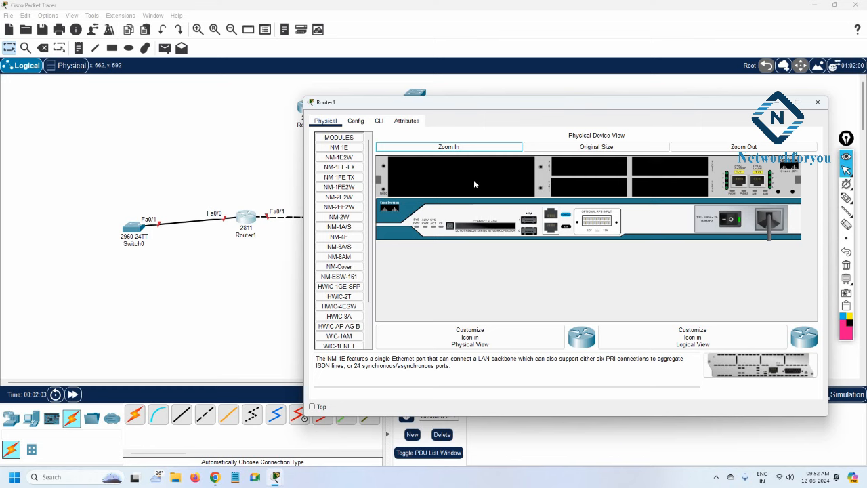
pyautogui.click(730, 221)
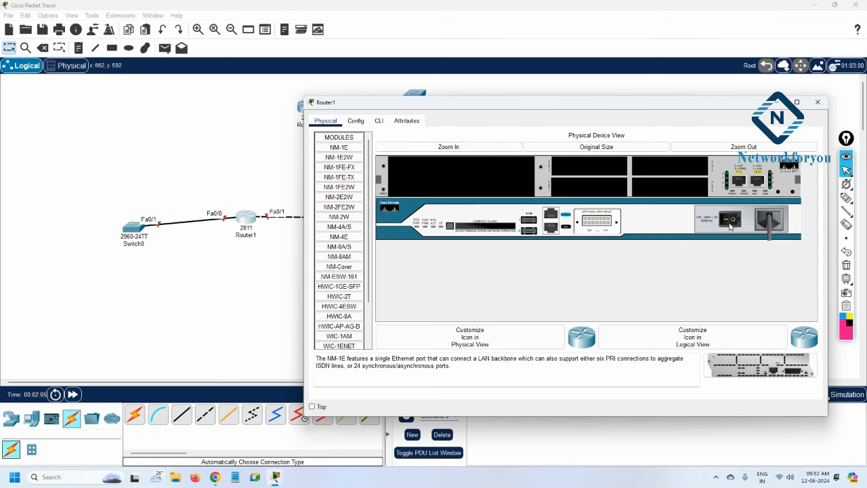
# Install an NM-2FE2W module in Router1's large empty slot and close the router's window.
pyautogui.click(344, 193)
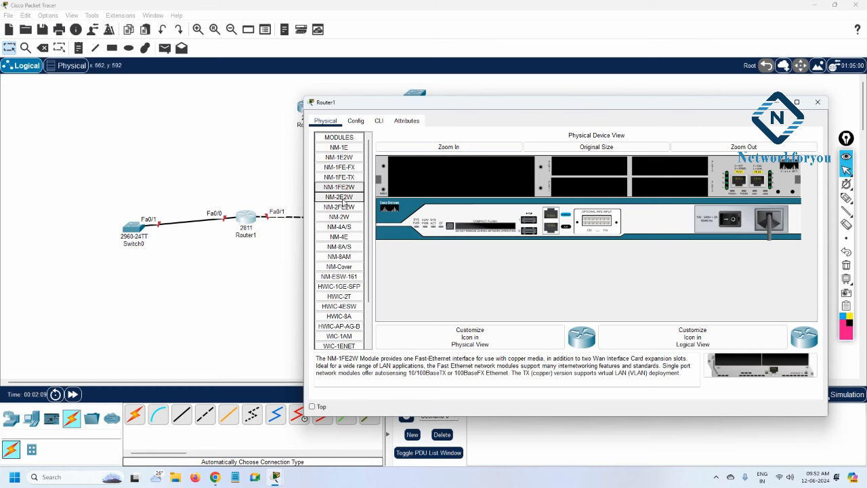
pyautogui.click(343, 206)
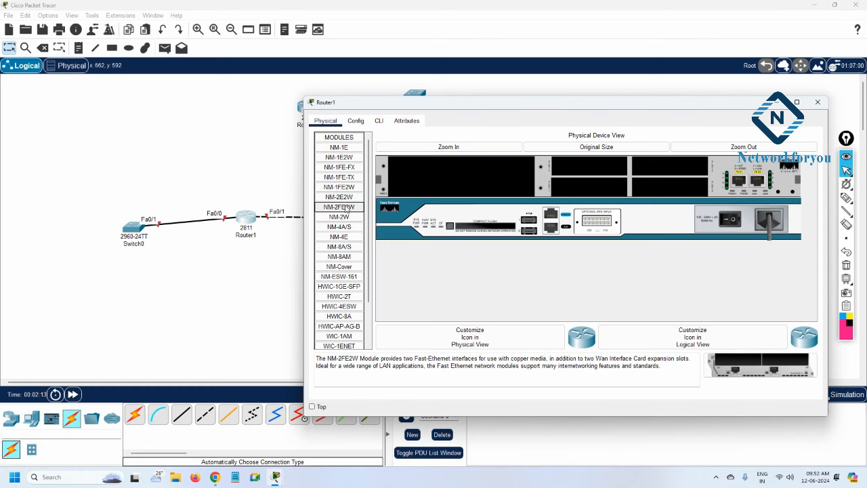
pyautogui.click(344, 208)
pyautogui.moveTo(315, 359); pyautogui.dragTo(661, 367)
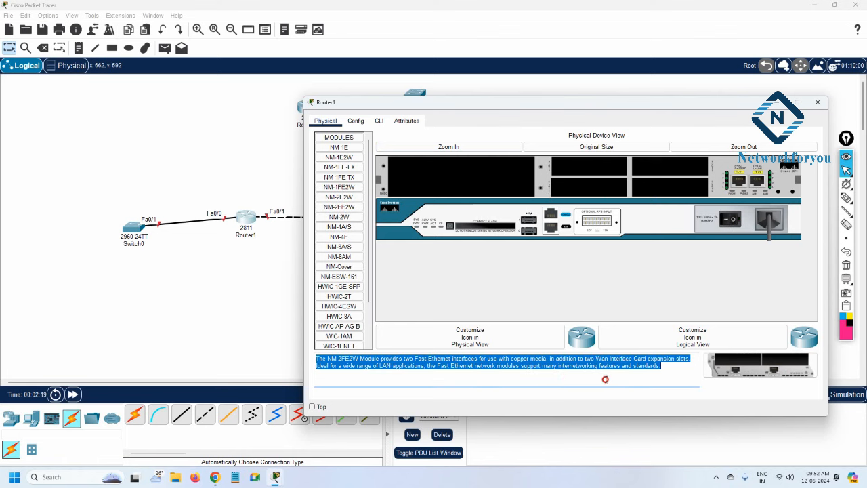
pyautogui.moveTo(759, 366); pyautogui.dragTo(490, 183)
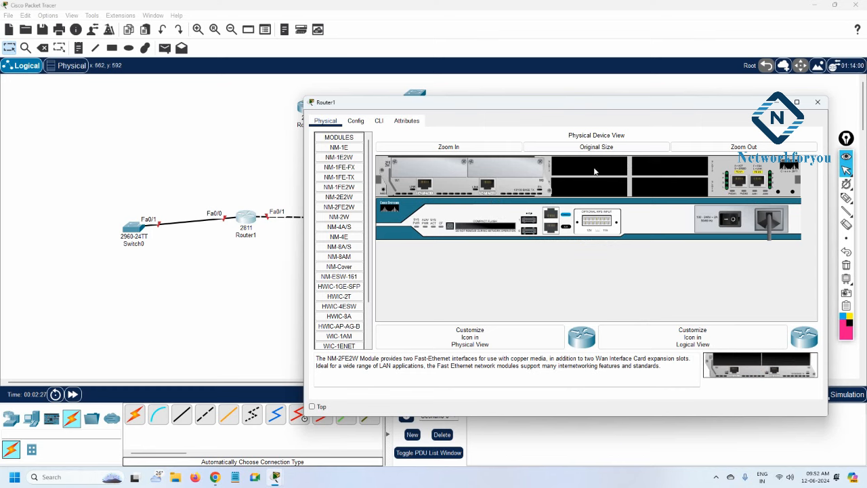
pyautogui.click(817, 101)
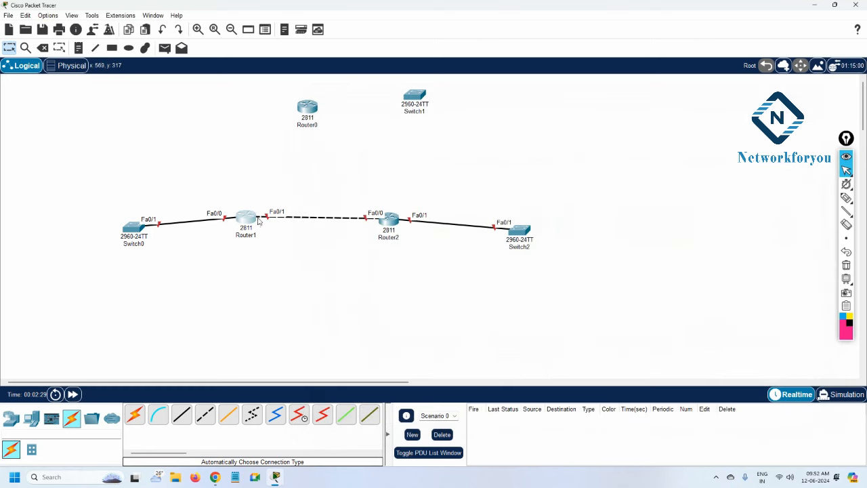
# Power off Router2 and install an NM-2FE2W module in its large empty slot.
pyautogui.click(388, 219)
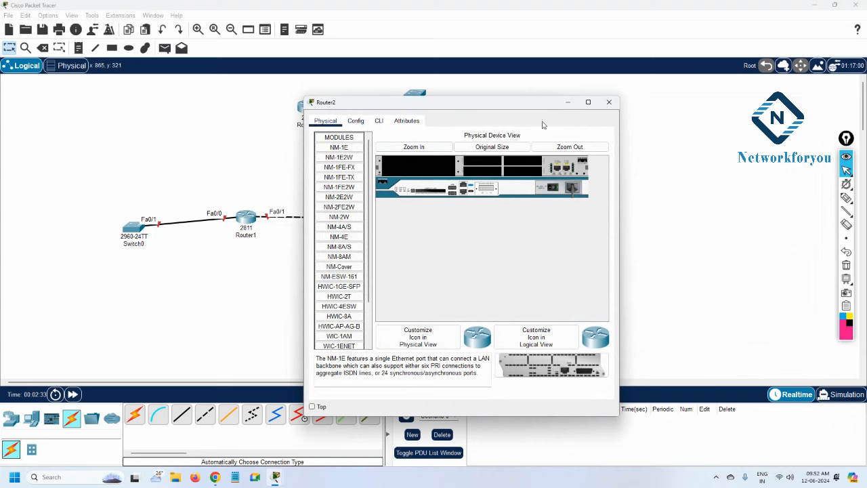
pyautogui.click(588, 102)
pyautogui.click(278, 48)
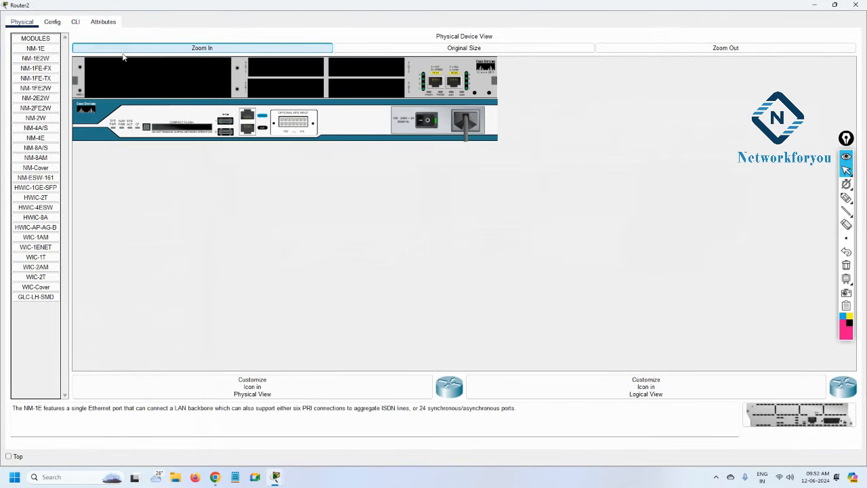
pyautogui.click(44, 109)
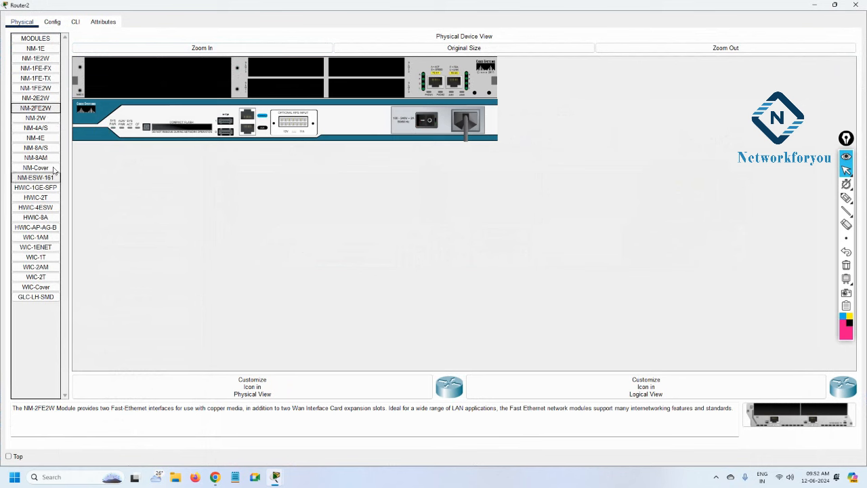
pyautogui.moveTo(101, 409); pyautogui.dragTo(167, 409)
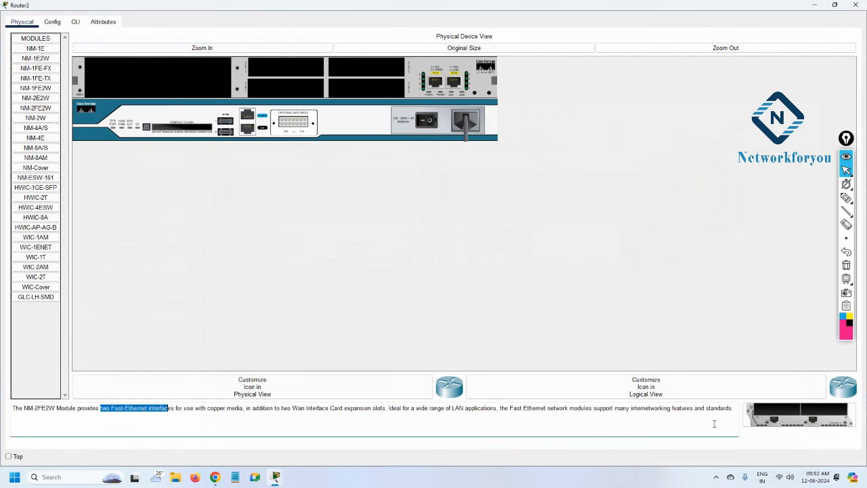
pyautogui.moveTo(799, 415); pyautogui.dragTo(159, 80)
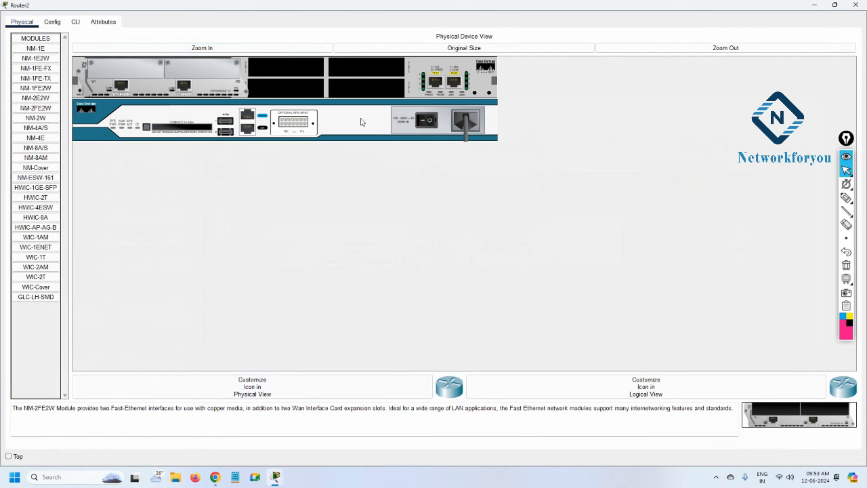
# Power Router2 back on and close its window.
pyautogui.click(426, 121)
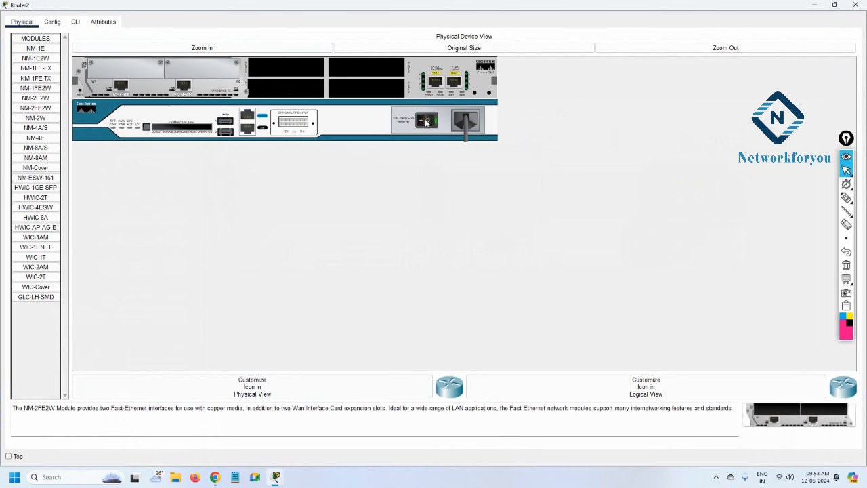
pyautogui.click(855, 6)
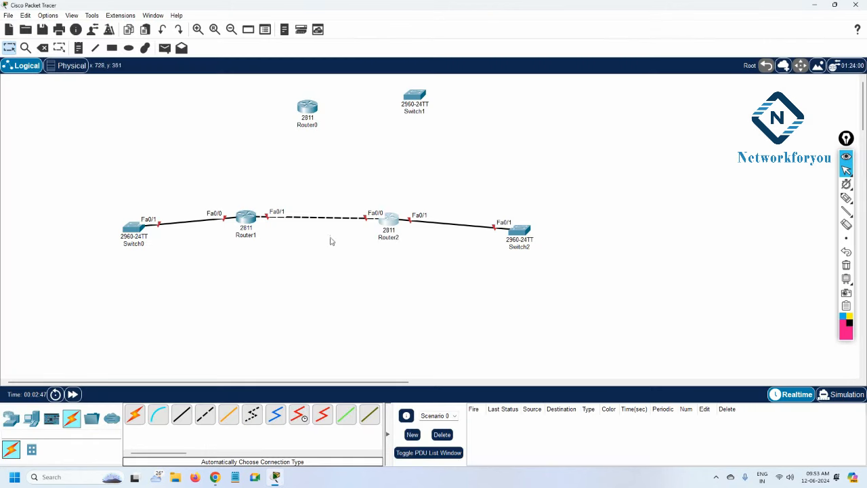
# Connect Router1 to Router0 and Router0 to Router2 with automatically chosen cables.
pyautogui.click(135, 414)
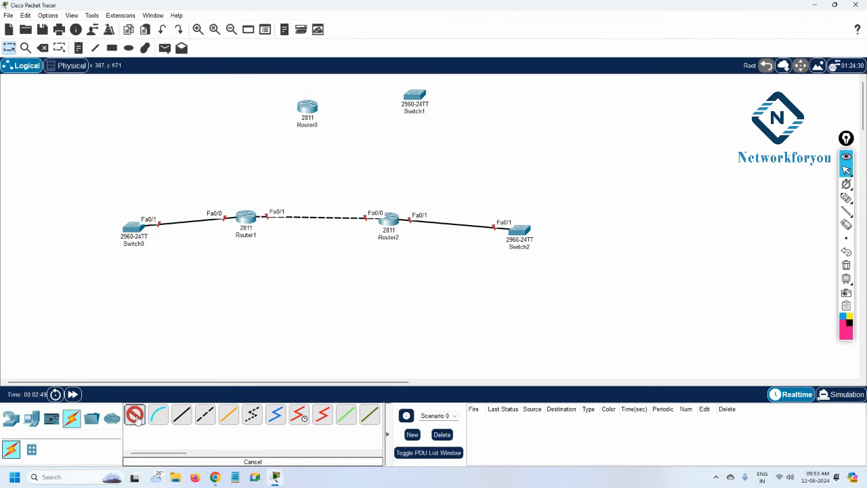
pyautogui.click(247, 216)
pyautogui.click(308, 110)
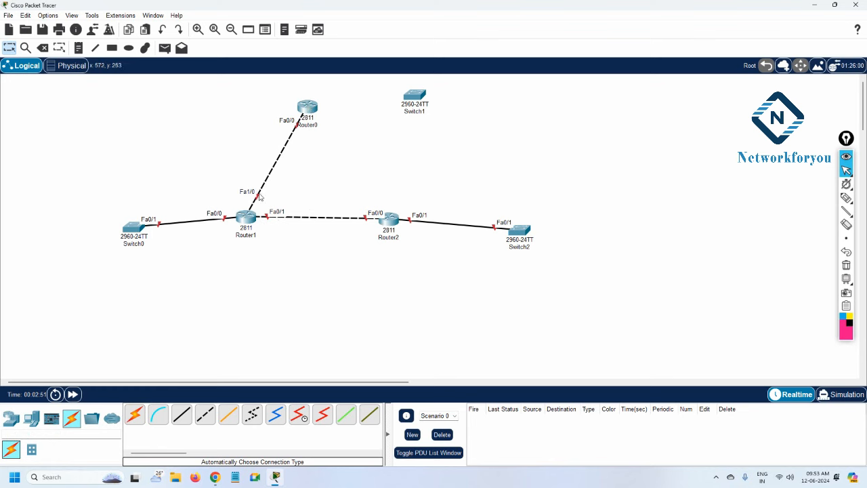
pyautogui.click(135, 414)
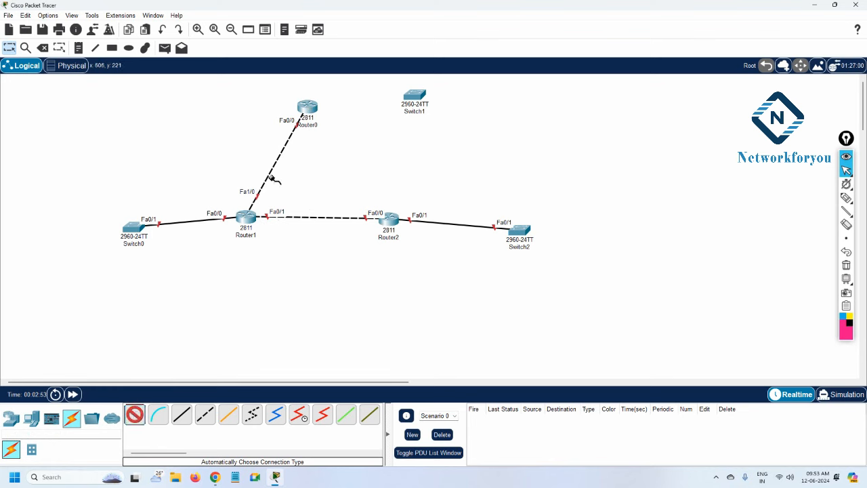
pyautogui.click(312, 107)
pyautogui.click(388, 218)
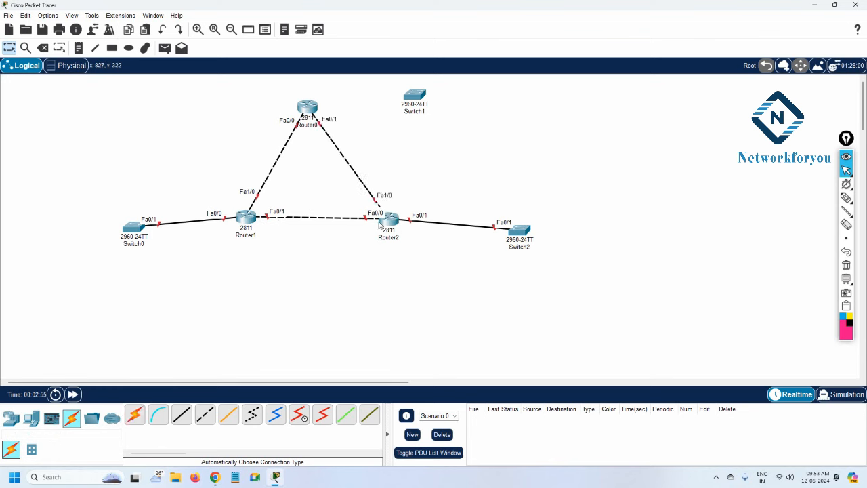
# Try to connect Router0 to Switch1 with an automatically chosen cable.
pyautogui.click(135, 415)
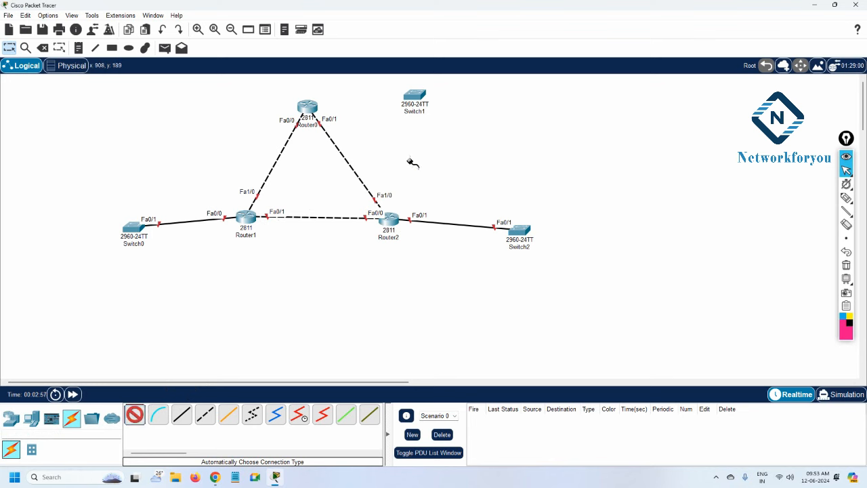
pyautogui.click(310, 107)
pyautogui.click(412, 96)
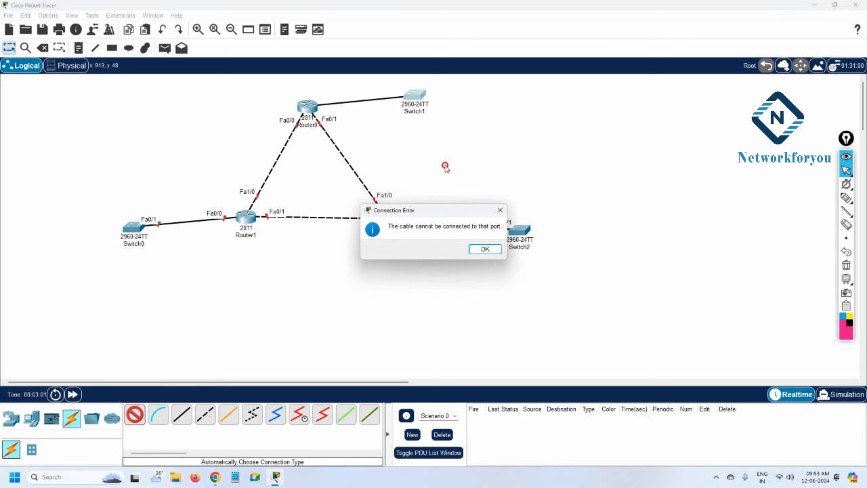
pyautogui.press('Return')
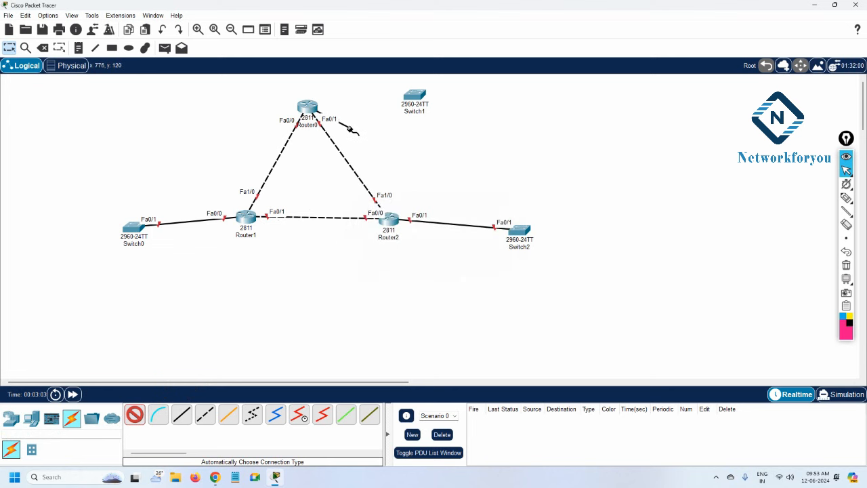
pyautogui.press('Escape')
# With Router0 powered off, install an NM-2FE2W module in its large empty slot and power the router back on.
pyautogui.click(312, 110)
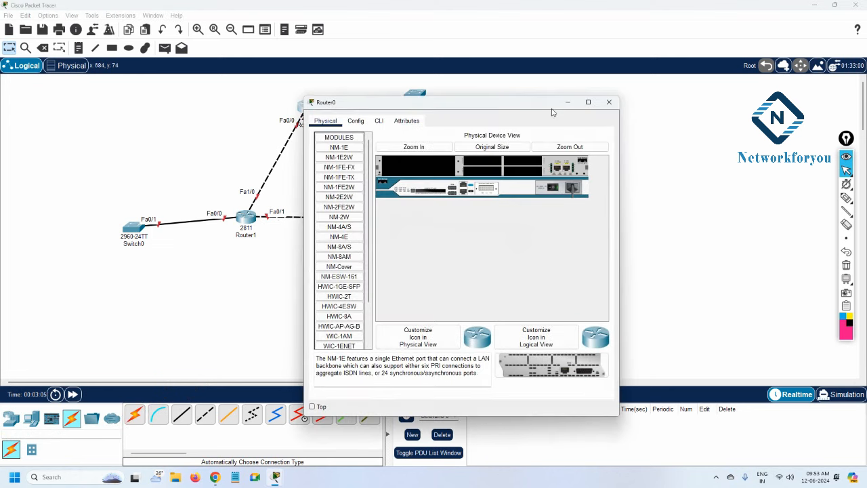
pyautogui.click(588, 102)
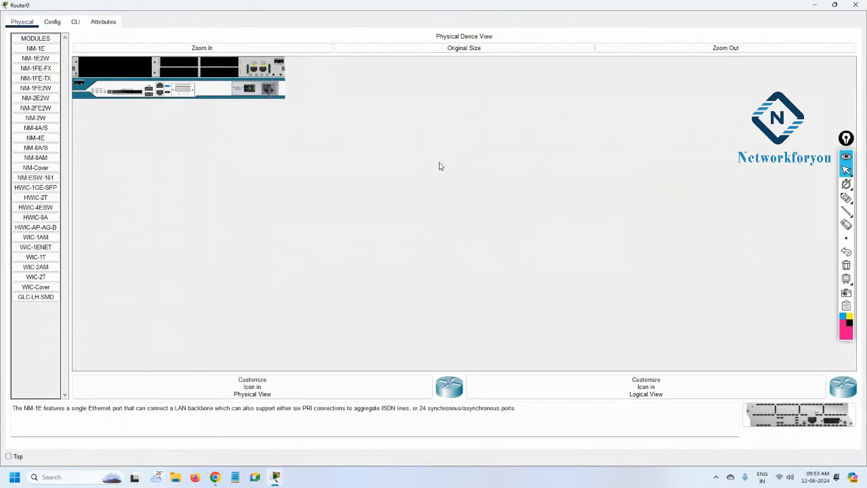
pyautogui.click(190, 48)
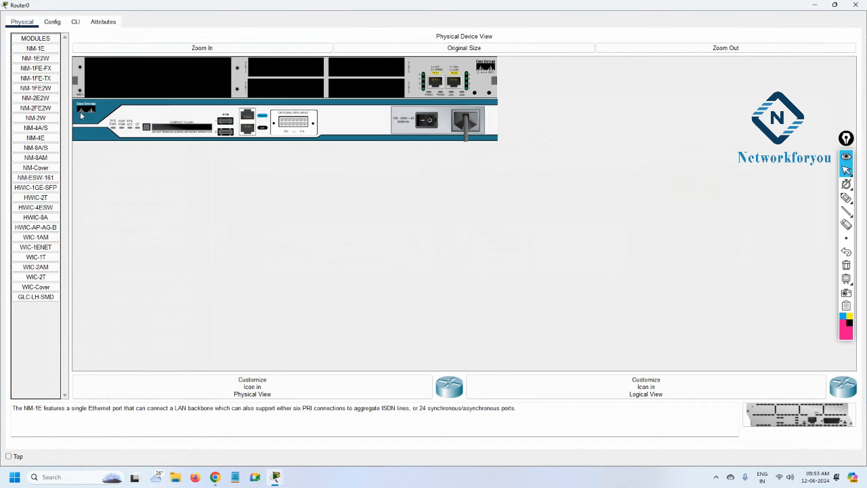
pyautogui.moveTo(36, 108); pyautogui.dragTo(143, 92)
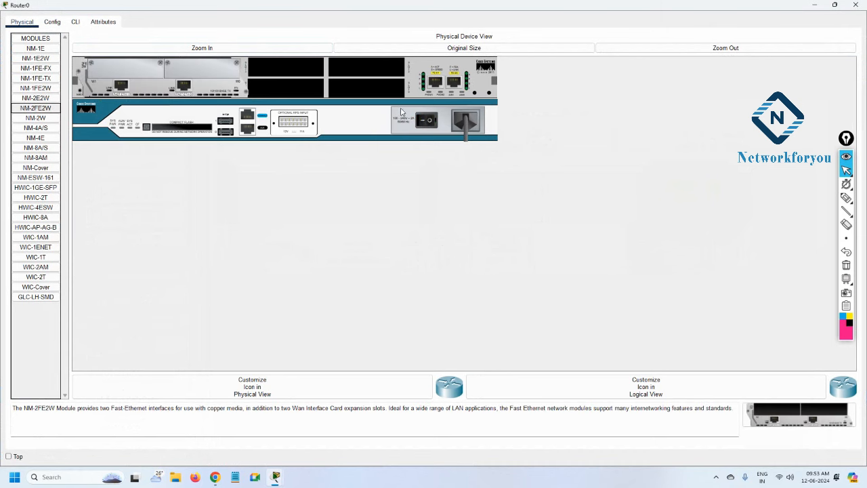
pyautogui.click(421, 123)
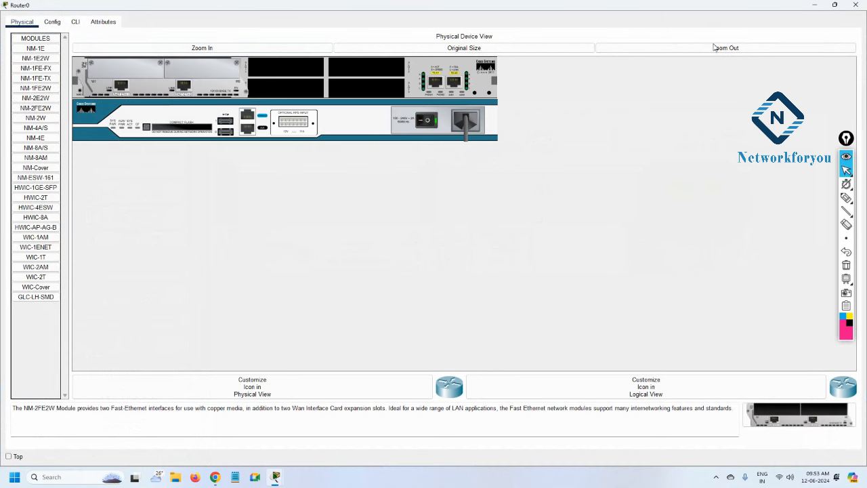
pyautogui.click(855, 5)
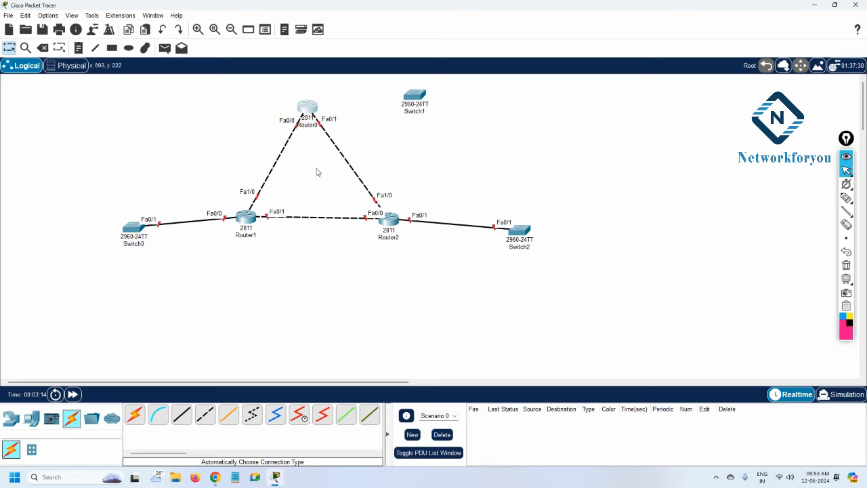
# Check Router1's power switch and connect Router0 to Switch1 with an automatically chosen cable.
pyautogui.click(246, 215)
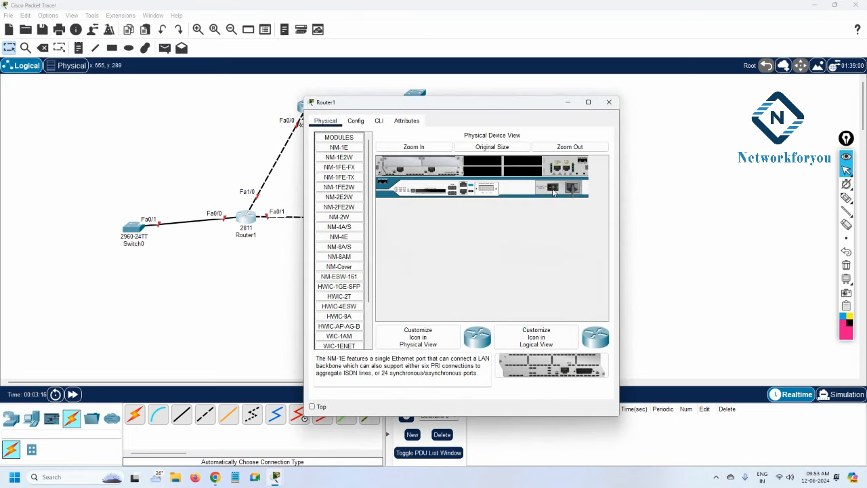
pyautogui.click(609, 101)
pyautogui.click(134, 415)
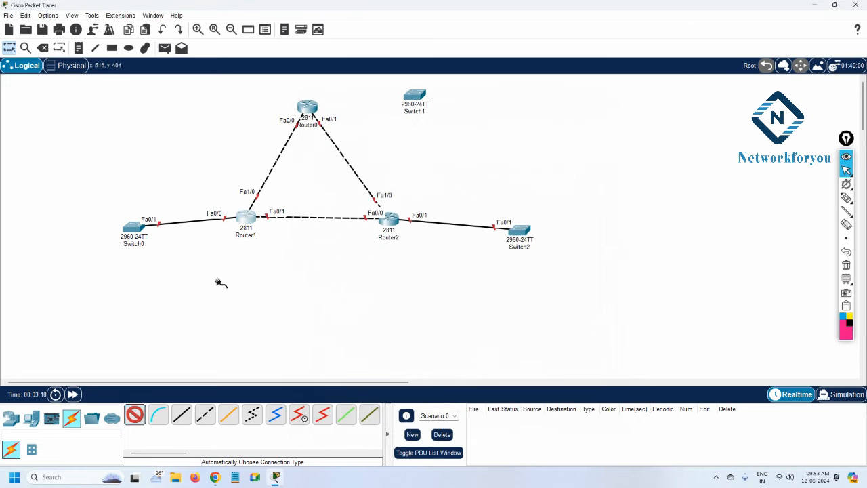
pyautogui.click(319, 106)
pyautogui.click(416, 98)
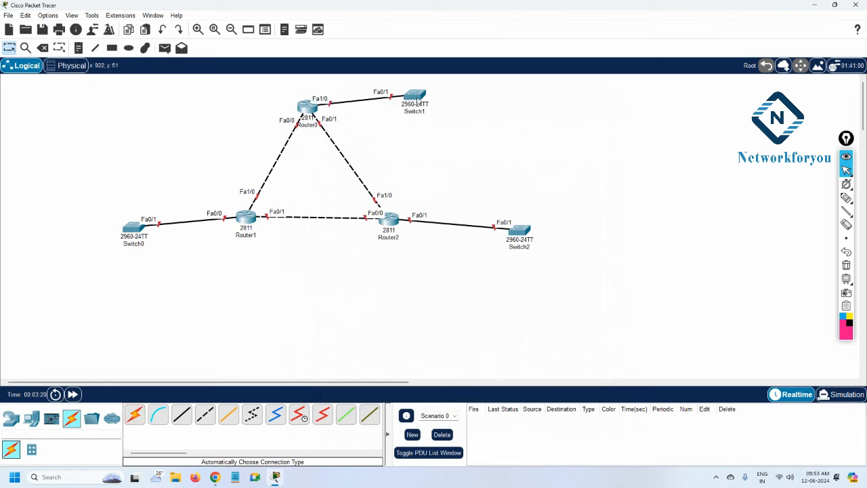
# Move Switch0, Switch1 and Switch2 outward, farther away from their connected routers.
pyautogui.moveTo(421, 101); pyautogui.dragTo(514, 107)
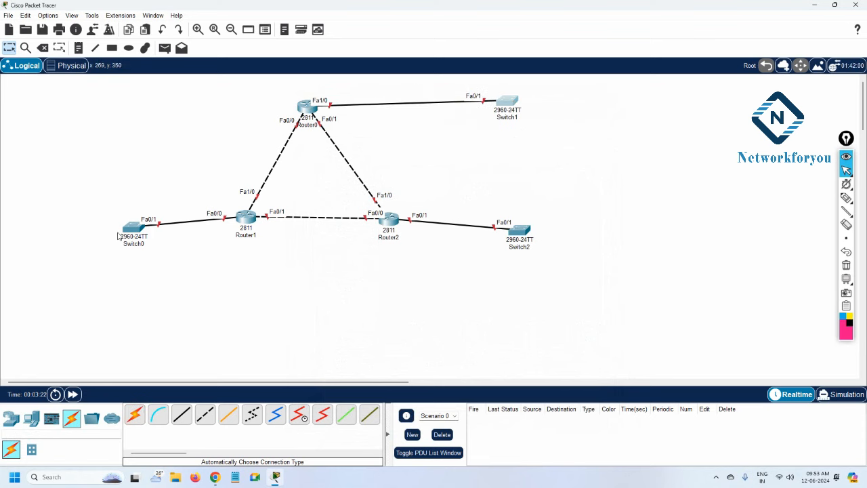
pyautogui.moveTo(135, 230); pyautogui.dragTo(93, 219)
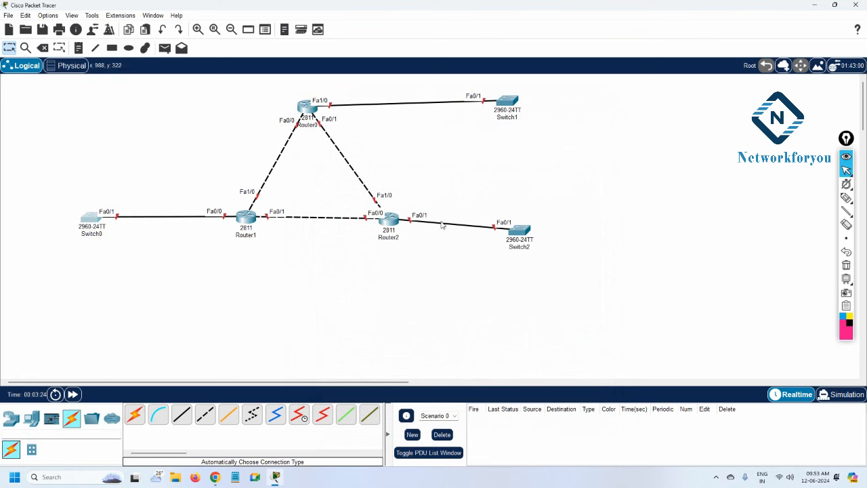
pyautogui.moveTo(530, 237); pyautogui.dragTo(564, 230)
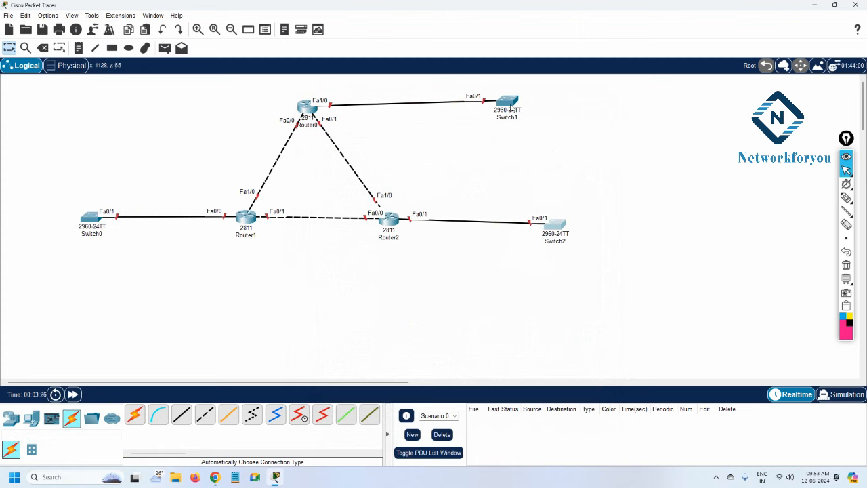
pyautogui.moveTo(510, 103); pyautogui.dragTo(528, 99)
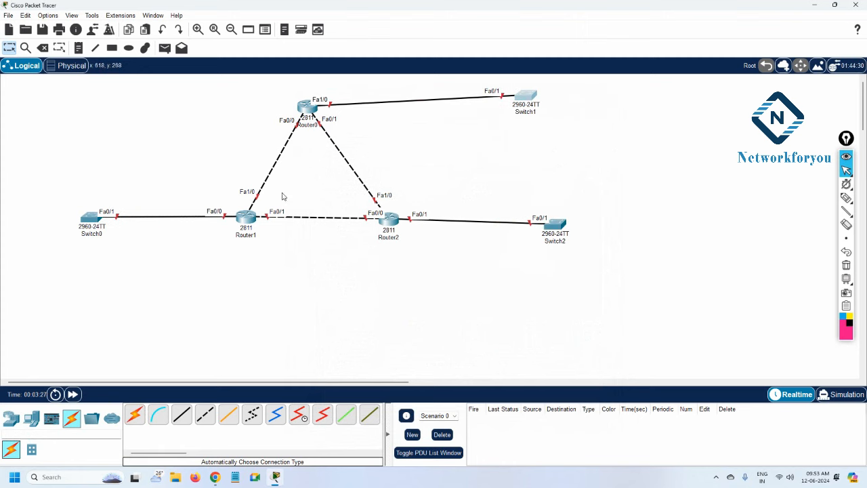
# Rename Router1 as R1, Router2 as R2 and Router0 as R3.
pyautogui.click(244, 236)
pyautogui.write('R')
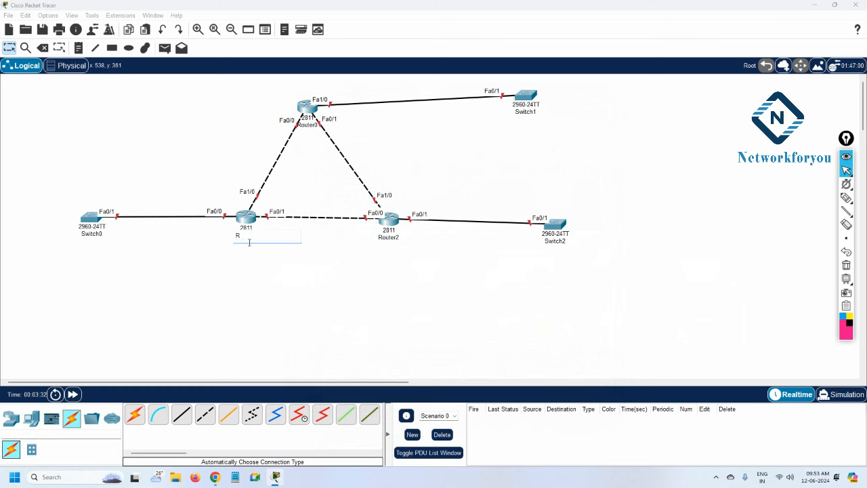
pyautogui.write('1')
pyautogui.click(346, 274)
pyautogui.click(389, 238)
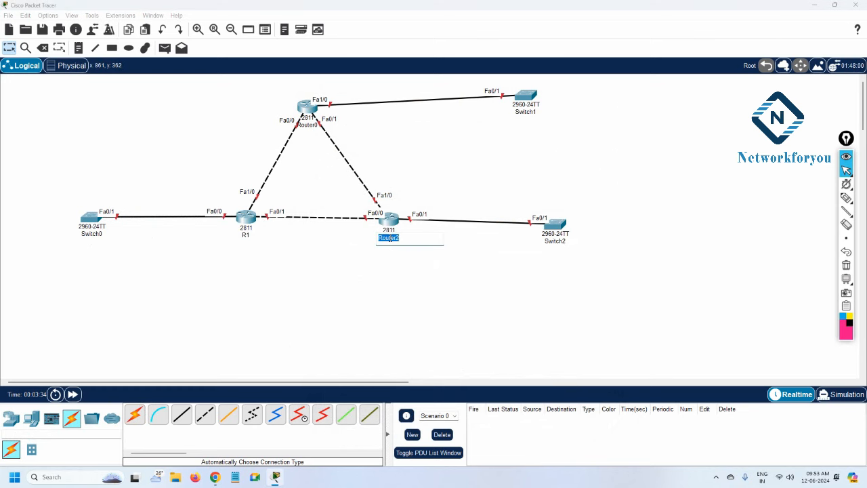
pyautogui.write('R2')
pyautogui.click(308, 125)
pyautogui.write('R3')
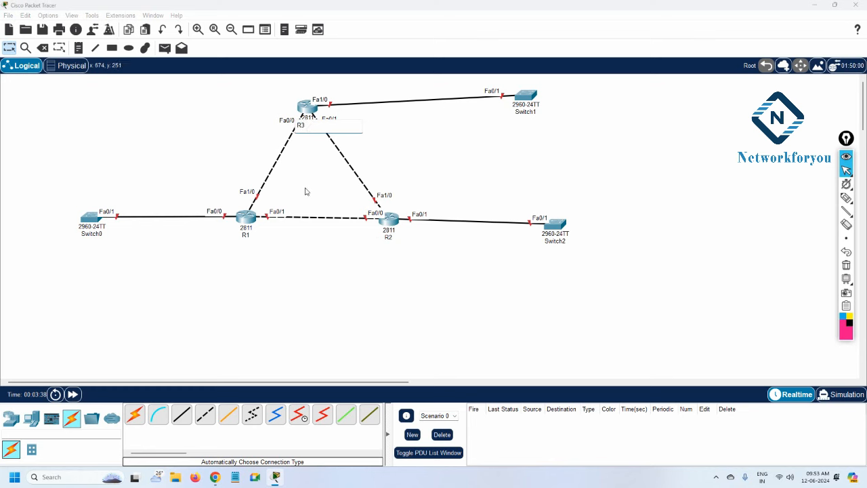
pyautogui.click(271, 260)
# Rename Switch0 as SW1, Switch2 as SW2 and Switch1 as SW3.
pyautogui.click(91, 233)
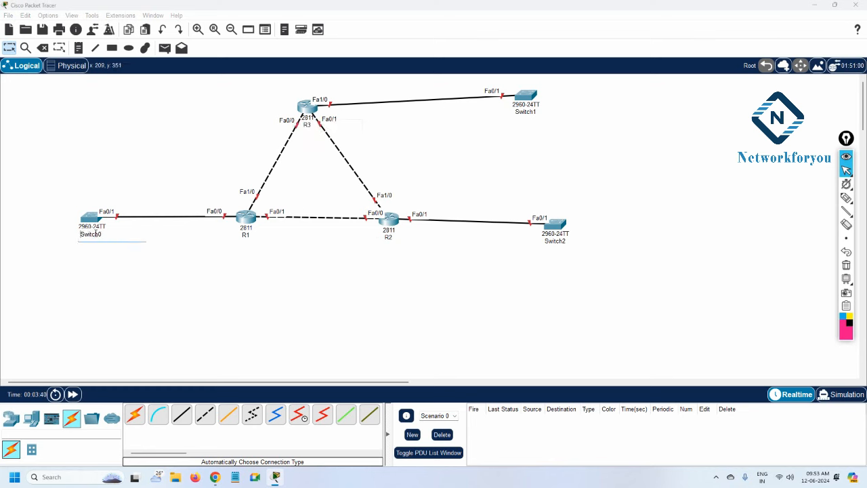
pyautogui.write('SW1')
pyautogui.click(196, 267)
pyautogui.click(560, 242)
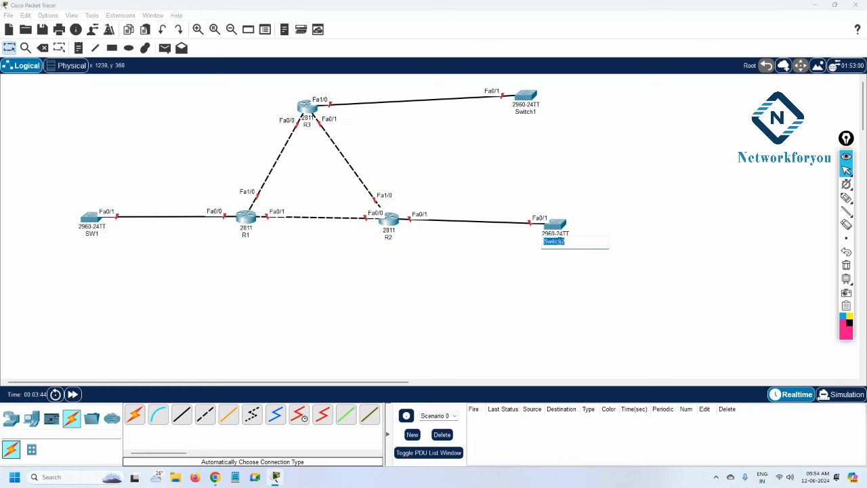
pyautogui.write('SW2')
pyautogui.click(523, 113)
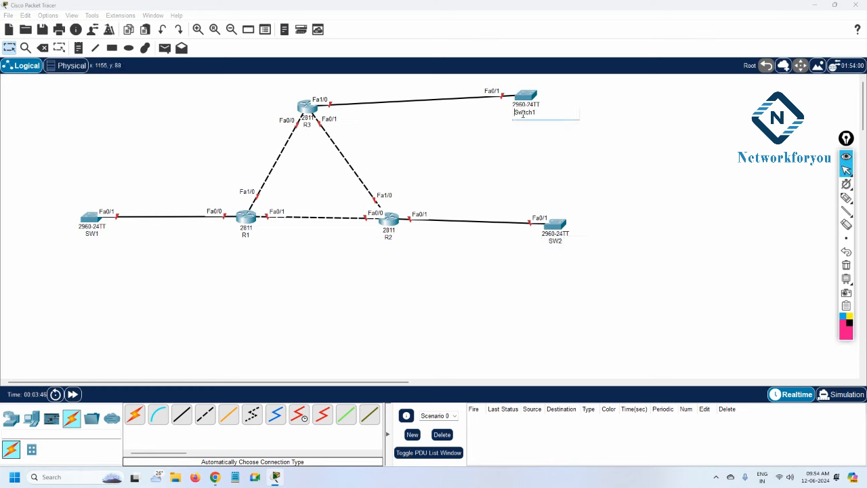
pyautogui.write('SW3')
pyautogui.press('Return')
# Place six PC-PT end devices in the workspace, two below each of the switches SW1, SW2 and SW3.
pyautogui.click(31, 419)
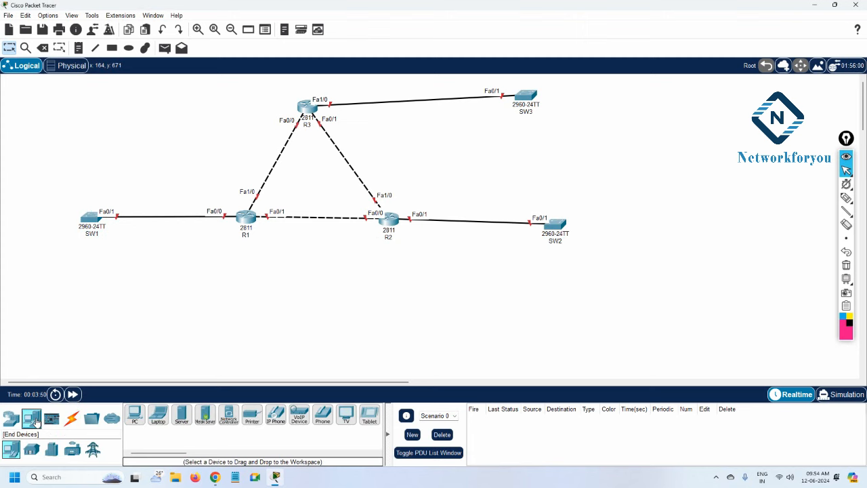
pyautogui.click(133, 418)
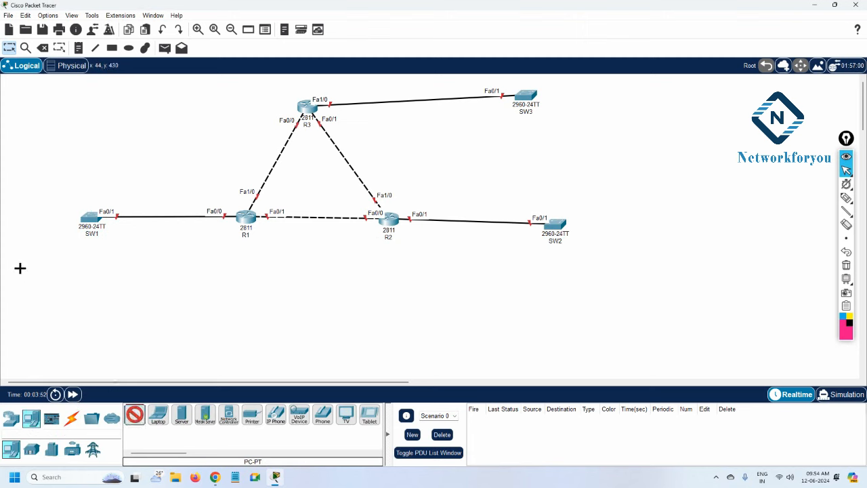
pyautogui.click(25, 269)
pyautogui.click(63, 269)
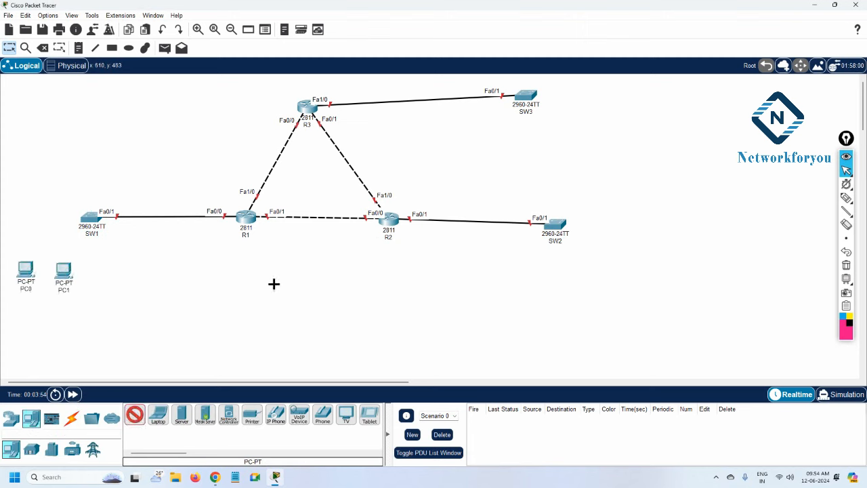
pyautogui.click(541, 280)
pyautogui.click(599, 285)
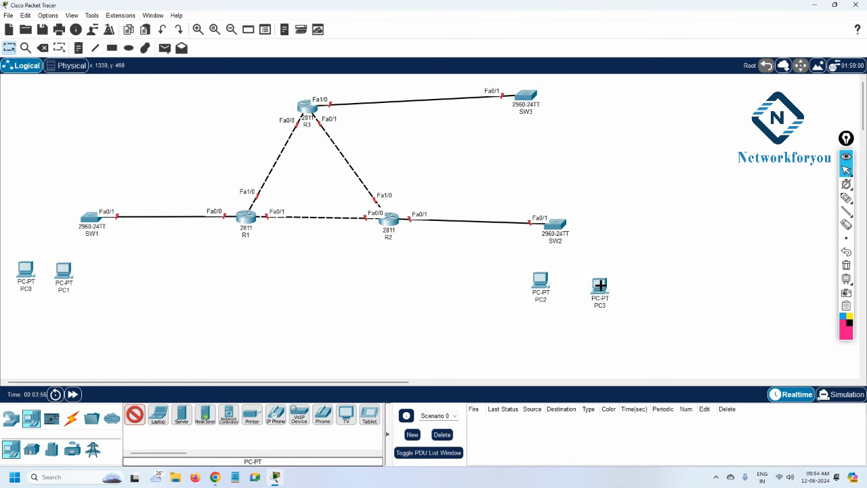
pyautogui.click(548, 126)
pyautogui.click(597, 123)
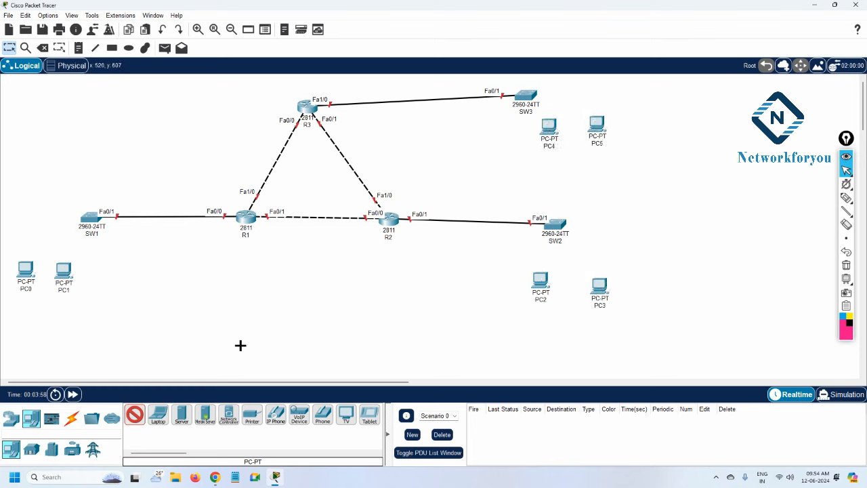
# Place a Server-PT beside the two PCs below SW1.
pyautogui.click(181, 414)
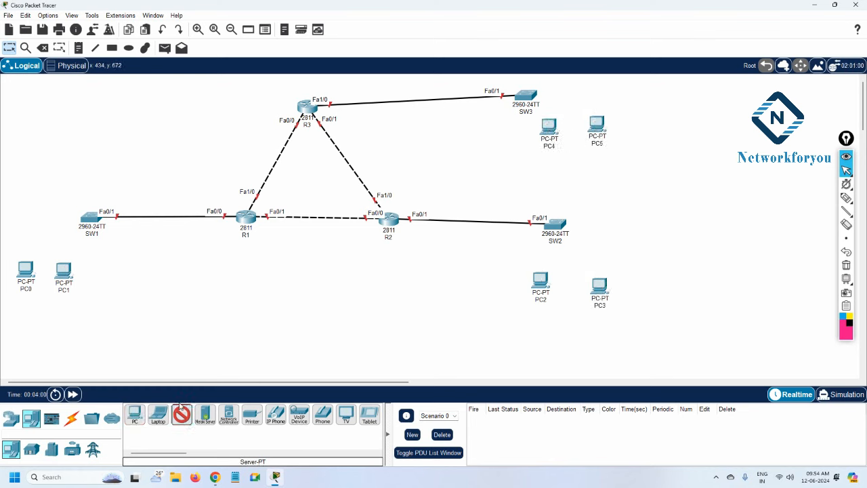
pyautogui.click(106, 270)
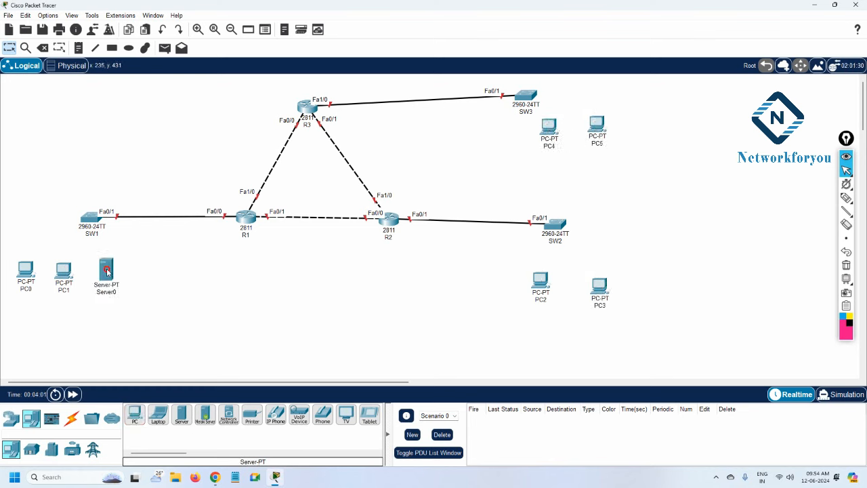
# Place a second Server-PT beside Server0 and connect both PCs and both servers to SW1 with automatically chosen cables.
pyautogui.click(182, 414)
pyautogui.click(140, 275)
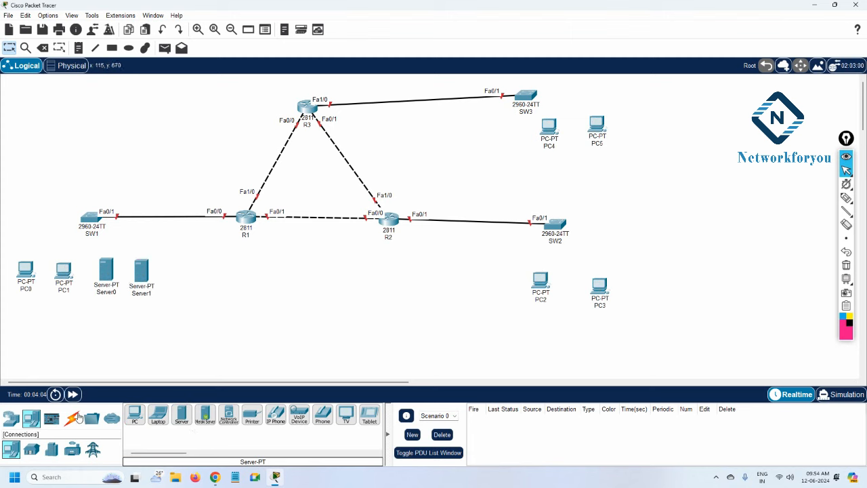
pyautogui.click(71, 418)
pyautogui.click(135, 414)
pyautogui.click(27, 270)
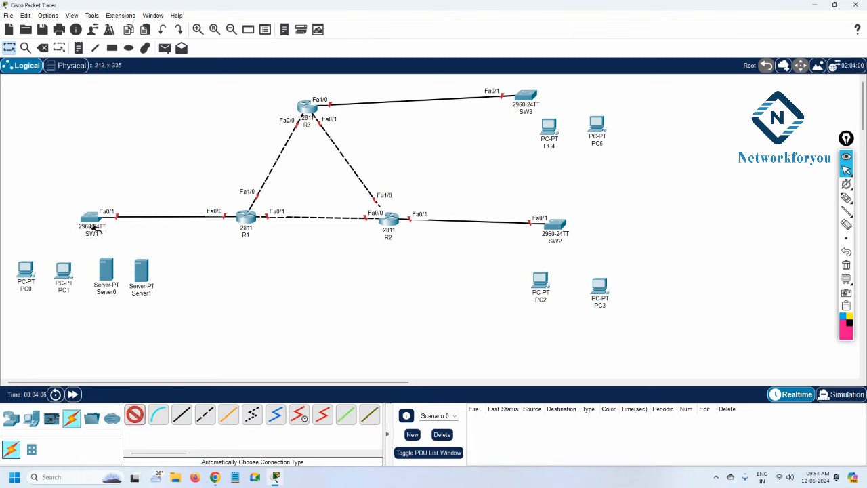
pyautogui.click(93, 222)
pyautogui.click(64, 270)
pyautogui.click(90, 221)
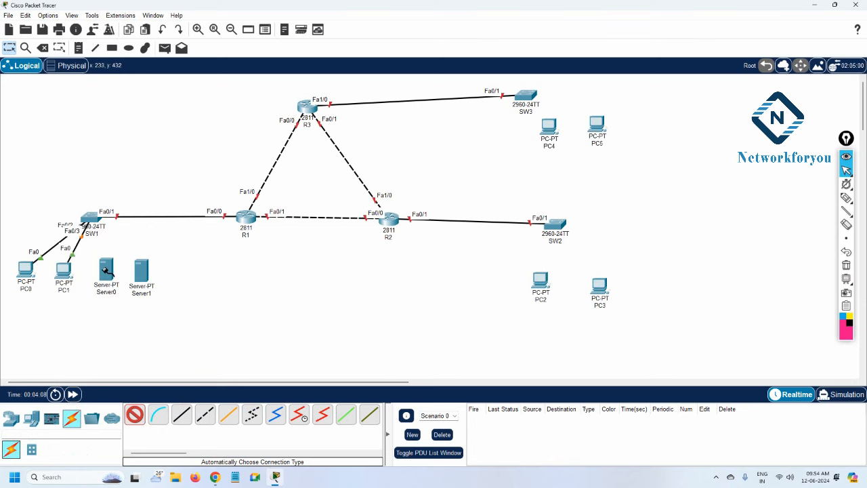
pyautogui.click(107, 270)
pyautogui.click(91, 221)
pyautogui.click(142, 268)
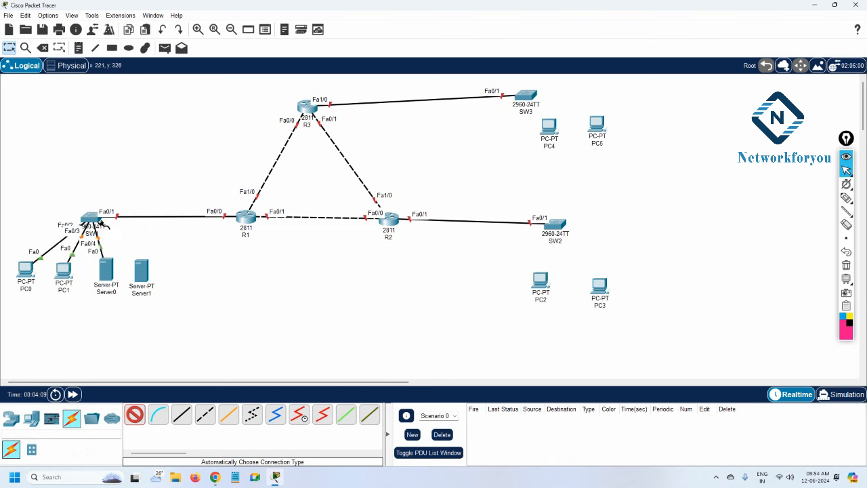
# Connect PC4 and PC5 to SW3, and PC2 and PC3 to SW2, with automatically chosen cables.
pyautogui.click(555, 129)
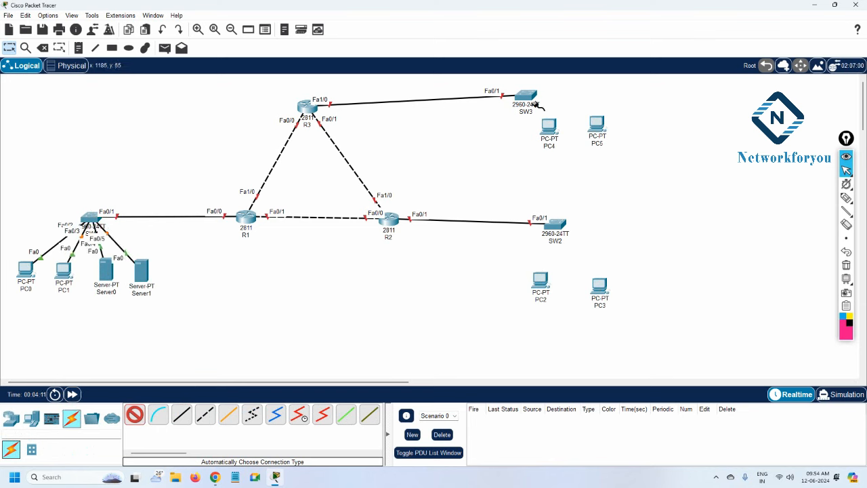
pyautogui.click(532, 102)
pyautogui.click(524, 97)
pyautogui.click(596, 124)
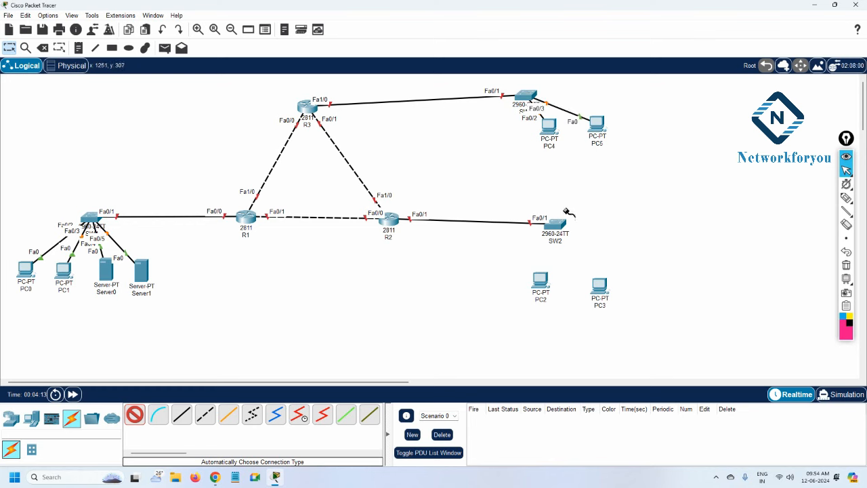
pyautogui.click(554, 226)
pyautogui.click(540, 282)
pyautogui.click(593, 282)
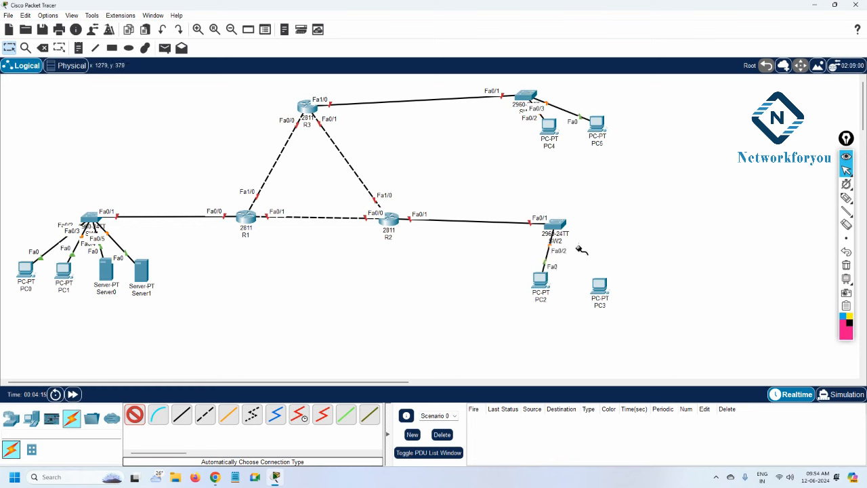
pyautogui.click(564, 228)
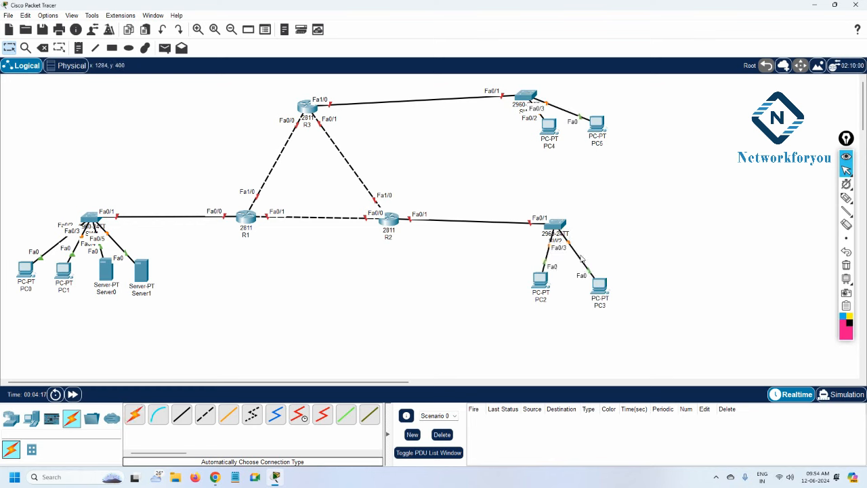
# Reposition PC2 below SW2 and spread routers R1, R2 and R3 slightly further apart.
pyautogui.moveTo(540, 279); pyautogui.dragTo(549, 289)
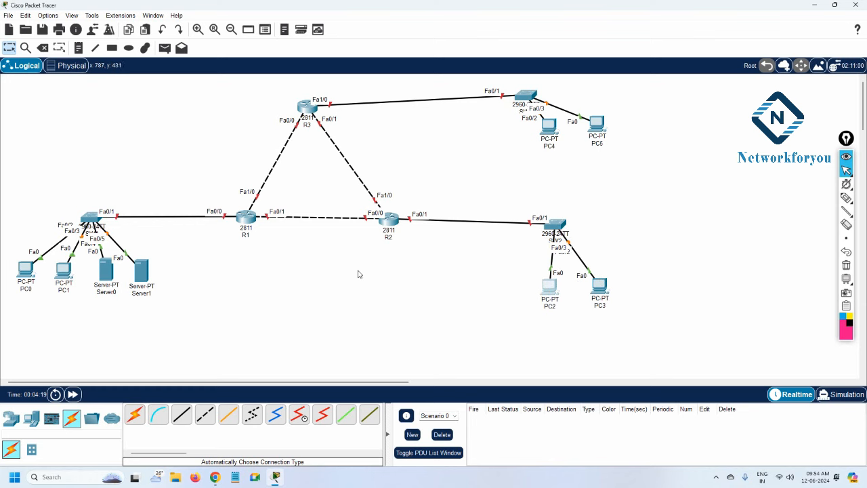
pyautogui.moveTo(248, 218); pyautogui.dragTo(236, 220)
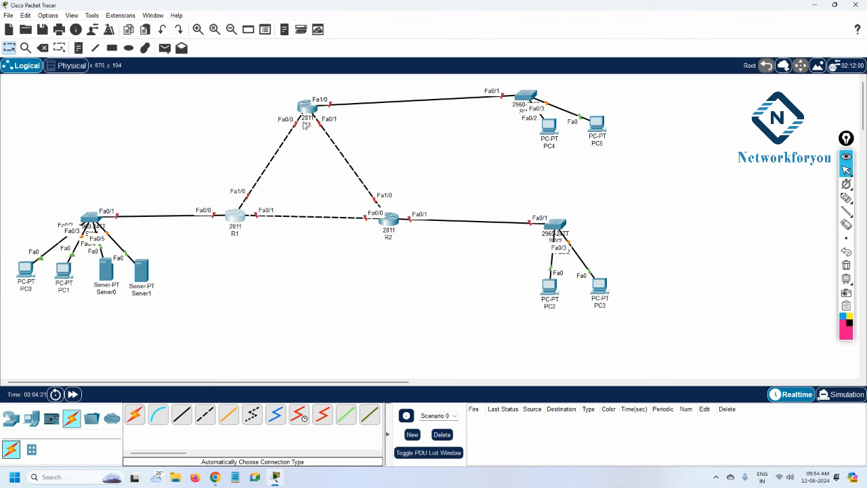
pyautogui.moveTo(311, 120); pyautogui.dragTo(314, 117)
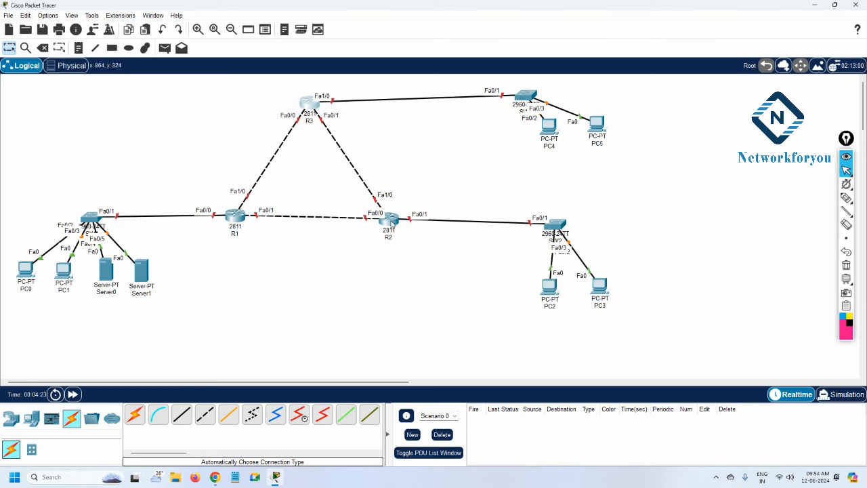
pyautogui.moveTo(392, 222); pyautogui.dragTo(401, 226)
pyautogui.moveTo(311, 106); pyautogui.dragTo(319, 104)
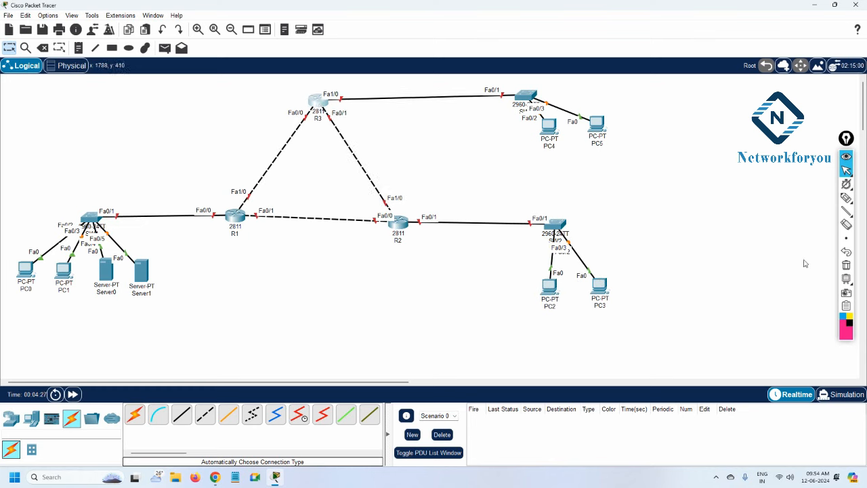
# Circle the three links between the routers with the annotation pen and clear the markings.
pyautogui.click(846, 198)
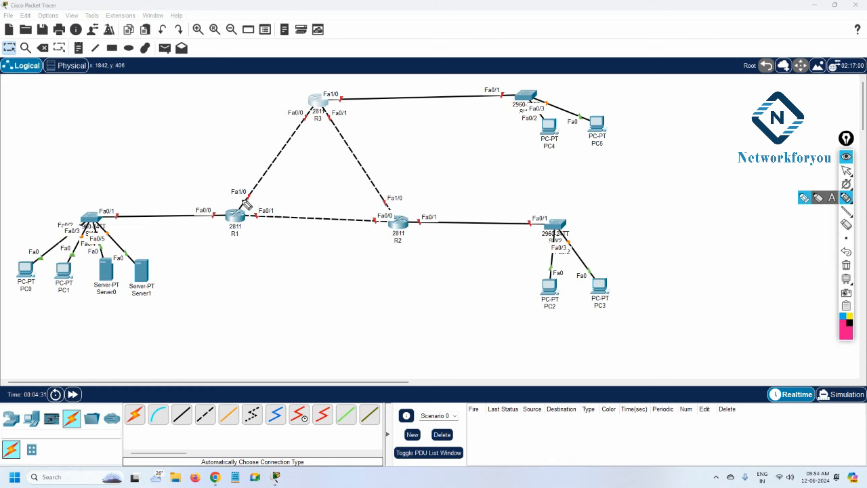
pyautogui.moveTo(239, 198)
pyautogui.mouseDown()
pyautogui.moveTo(248, 170)
pyautogui.moveTo(270, 142)
pyautogui.moveTo(302, 115)
pyautogui.moveTo(323, 116)
pyautogui.moveTo(311, 168)
pyautogui.moveTo(248, 203)
pyautogui.moveTo(237, 197)
pyautogui.moveTo(284, 209)
pyautogui.moveTo(325, 250)
pyautogui.moveTo(376, 245)
pyautogui.moveTo(380, 214)
pyautogui.moveTo(283, 208)
pyautogui.mouseUp()
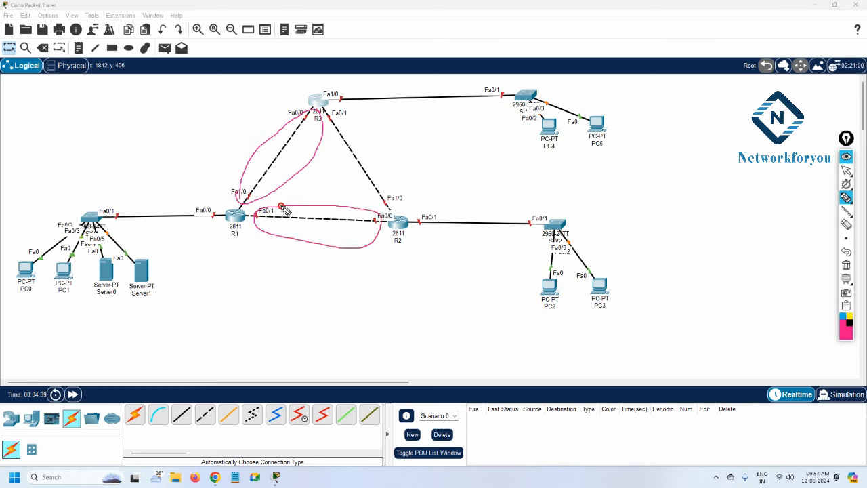
pyautogui.moveTo(339, 109)
pyautogui.mouseDown()
pyautogui.moveTo(329, 114)
pyautogui.moveTo(330, 155)
pyautogui.moveTo(356, 191)
pyautogui.moveTo(388, 205)
pyautogui.moveTo(400, 173)
pyautogui.moveTo(354, 120)
pyautogui.moveTo(332, 110)
pyautogui.mouseUp()
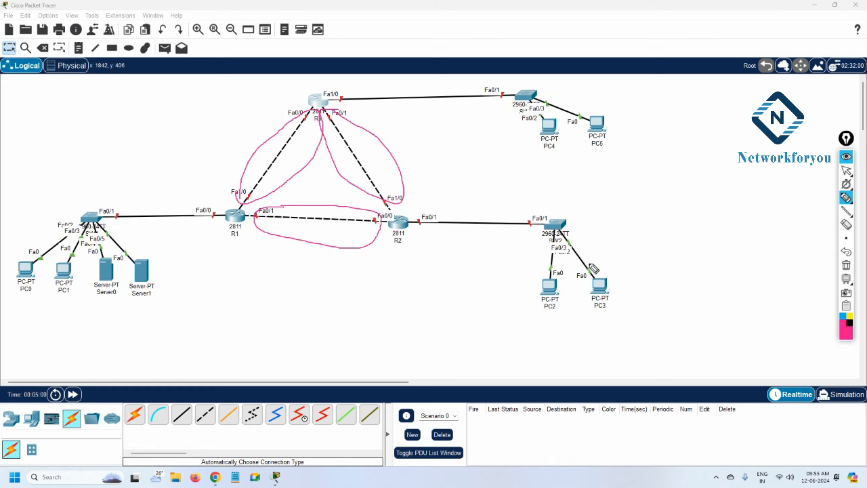
pyautogui.click(846, 265)
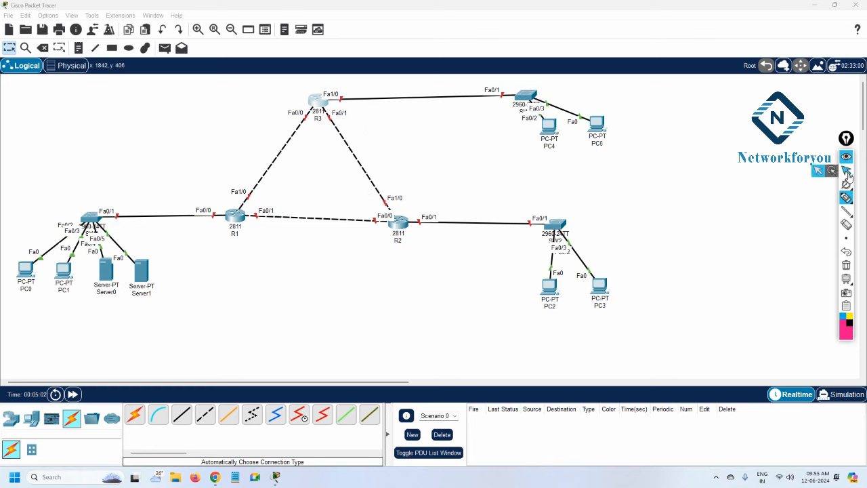
pyautogui.click(846, 170)
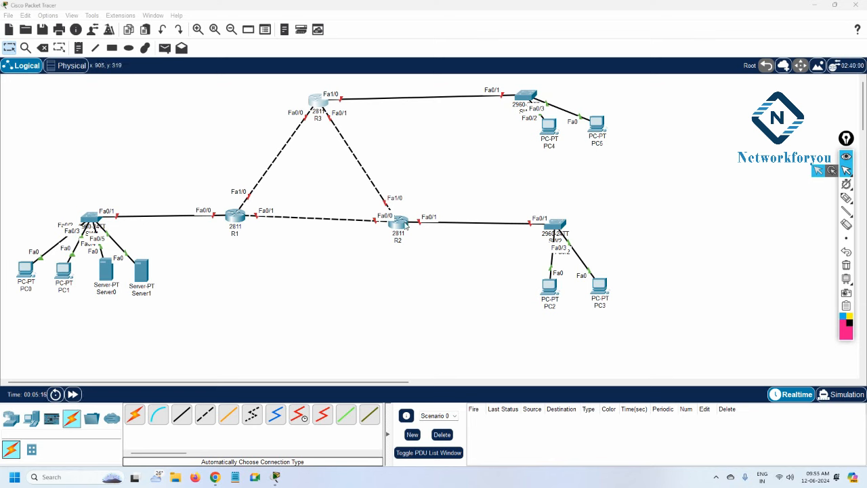
# Move PC4 directly below SW3 and draw a rectangle filled with lime green (#aaff00) around R1, SW1 and their end devices.
pyautogui.moveTo(559, 138); pyautogui.dragTo(544, 155)
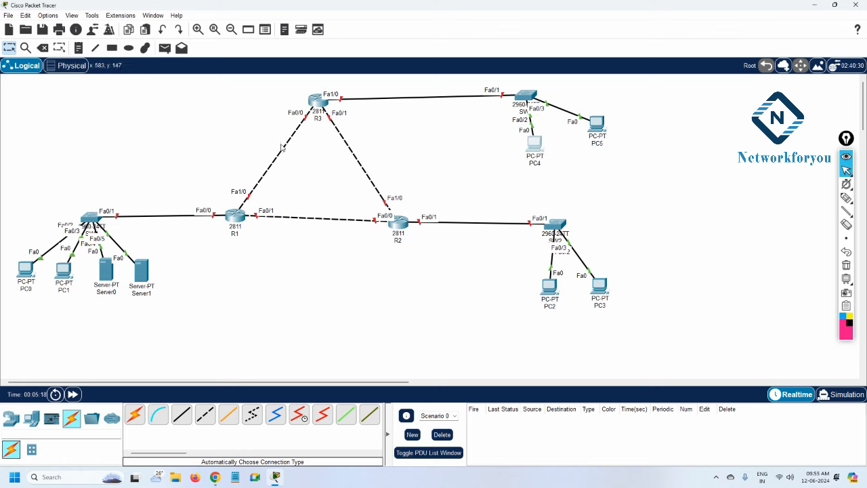
pyautogui.click(112, 48)
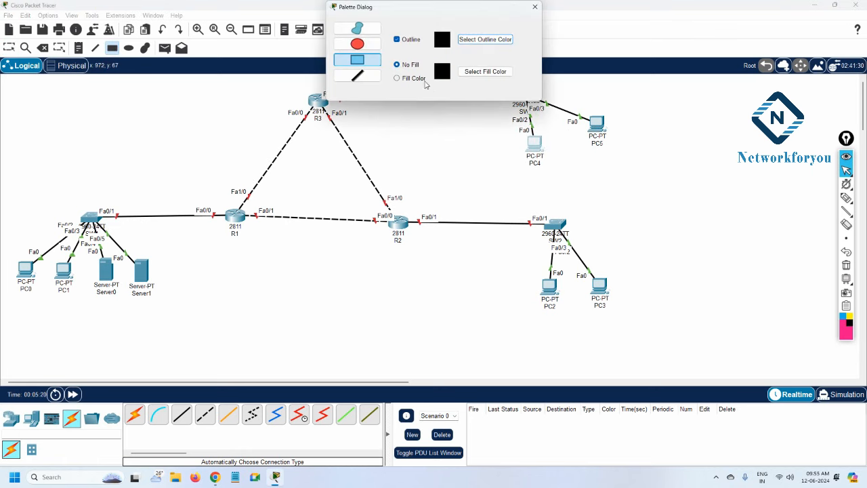
pyautogui.click(412, 78)
pyautogui.click(466, 74)
pyautogui.click(415, 162)
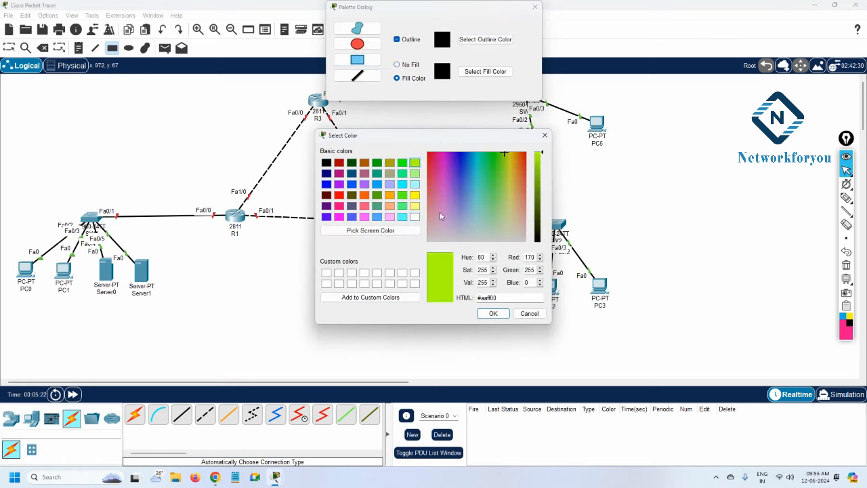
pyautogui.click(494, 314)
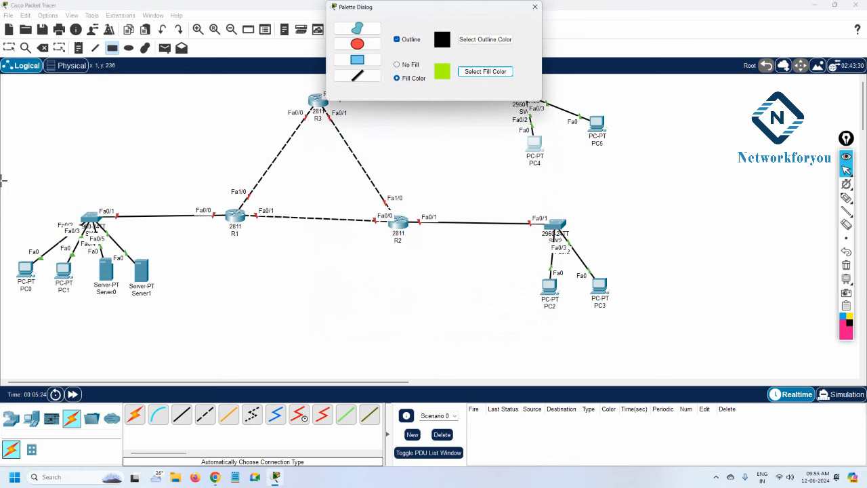
pyautogui.moveTo(3, 181); pyautogui.dragTo(249, 348)
# Draw a rectangle filled with light blue around R2, SW2, PC2 and PC3.
pyautogui.click(469, 75)
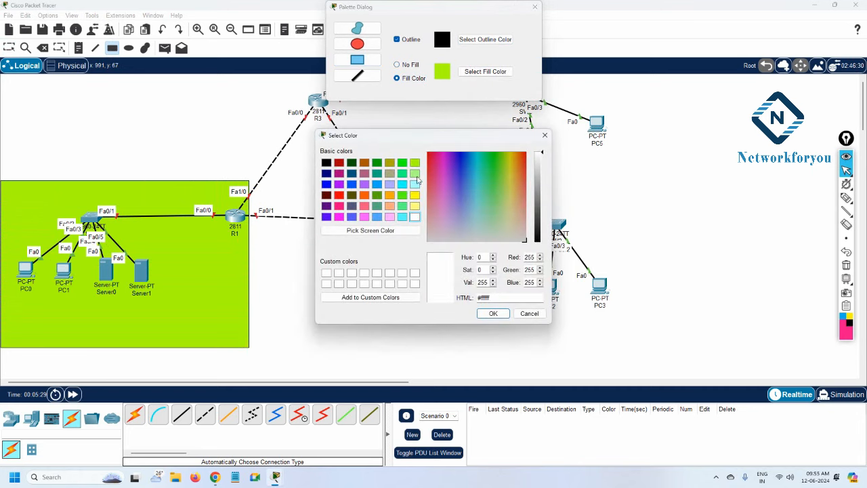
pyautogui.click(415, 187)
pyautogui.click(493, 313)
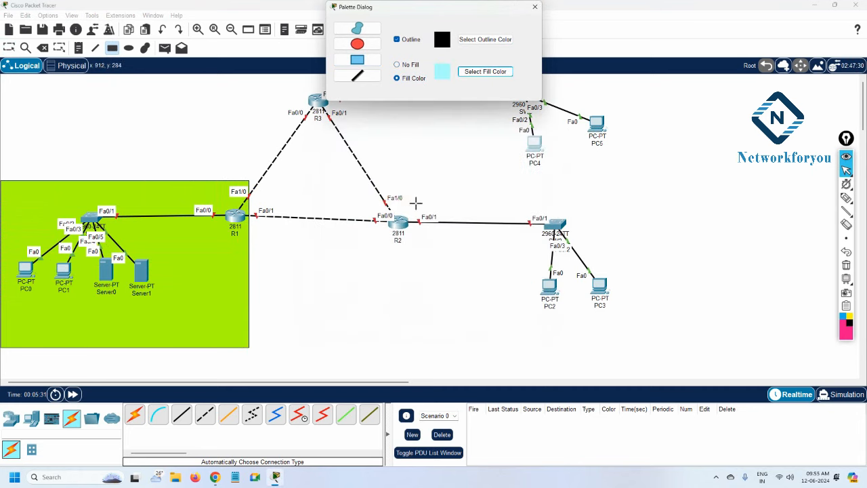
pyautogui.moveTo(373, 183); pyautogui.dragTo(616, 347)
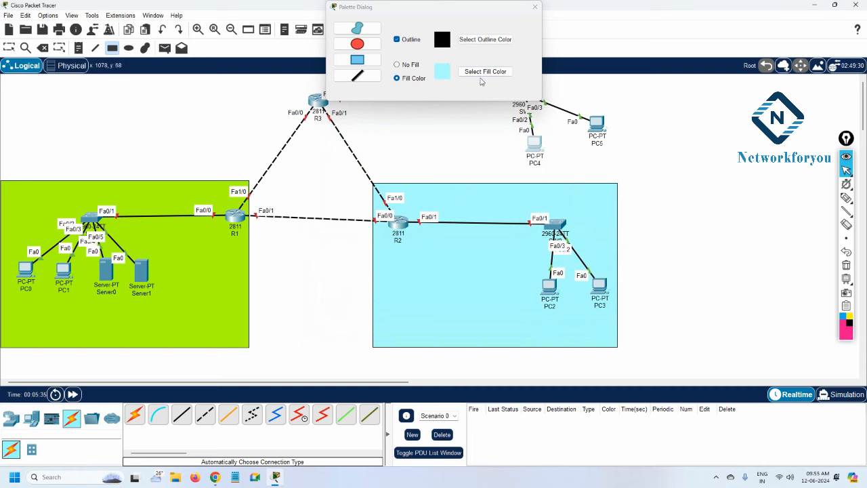
# Draw a rectangle filled with light yellow around R3, SW3, PC4 and PC5, and close the drawing palette.
pyautogui.click(483, 74)
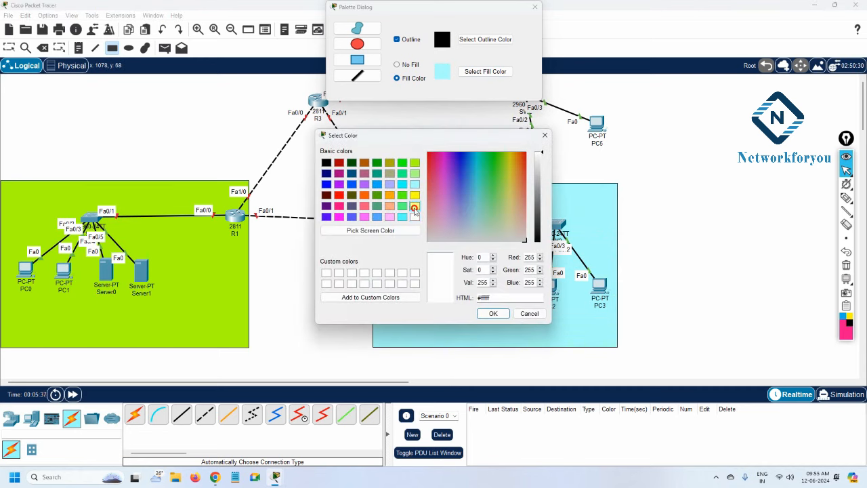
pyautogui.click(414, 206)
pyautogui.click(493, 313)
pyautogui.moveTo(428, 12); pyautogui.dragTo(140, 12)
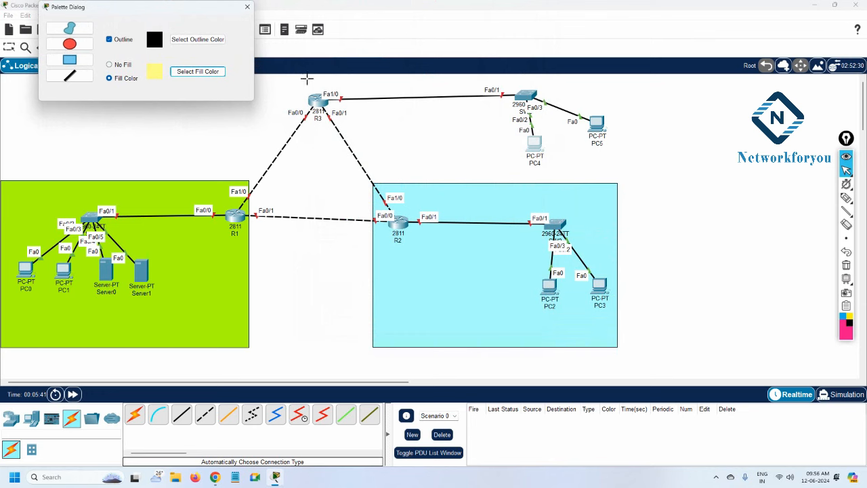
pyautogui.moveTo(306, 77)
pyautogui.mouseDown()
pyautogui.moveTo(615, 120)
pyautogui.moveTo(614, 168)
pyautogui.mouseUp()
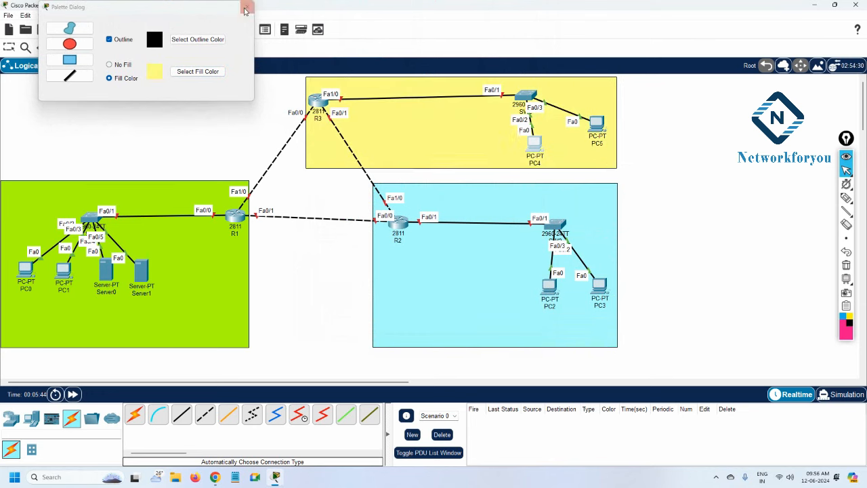
pyautogui.click(247, 7)
# Add the note HO to the green area, BO1 to the blue area and BO2 to the yellow area.
pyautogui.click(77, 47)
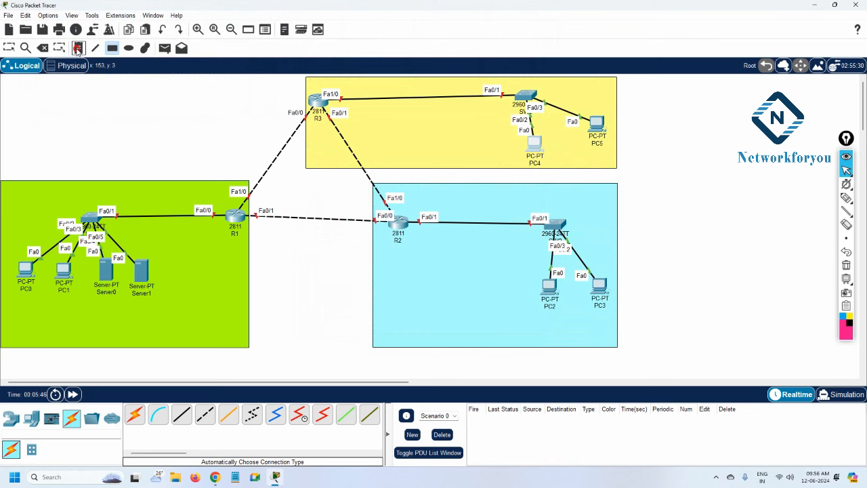
pyautogui.click(189, 303)
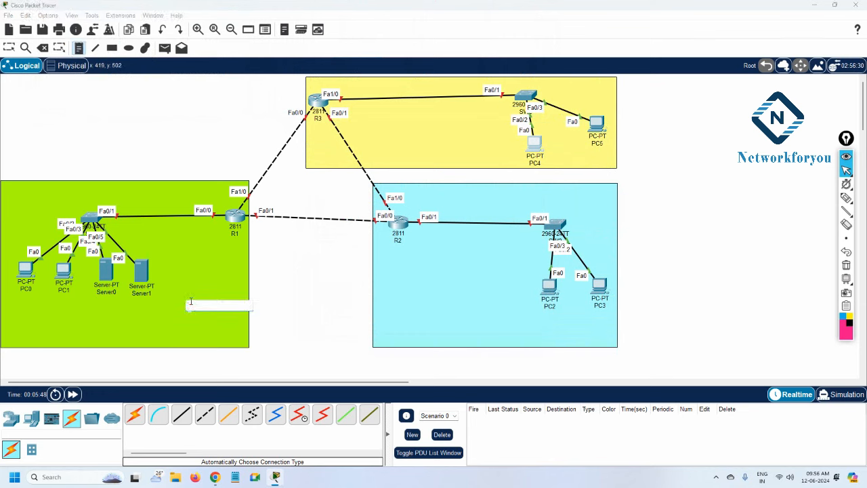
pyautogui.write('HO')
pyautogui.click(449, 277)
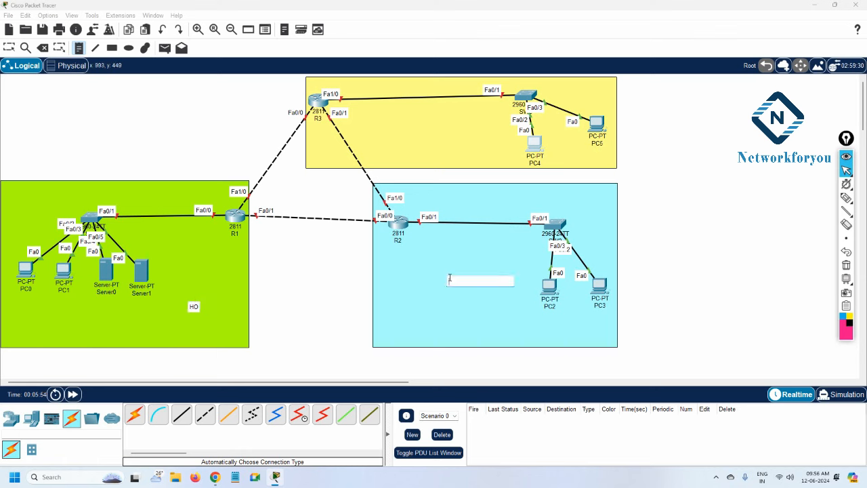
pyautogui.write('B')
pyautogui.click(417, 128)
pyautogui.write('B')
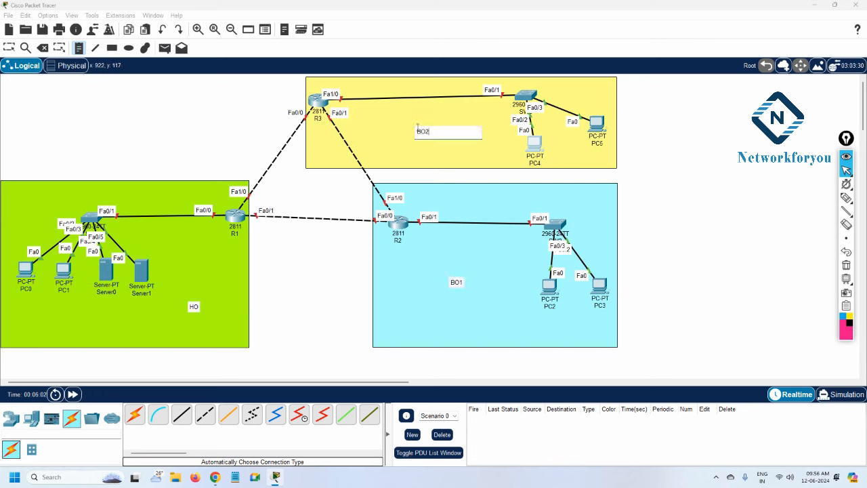
pyautogui.click(100, 66)
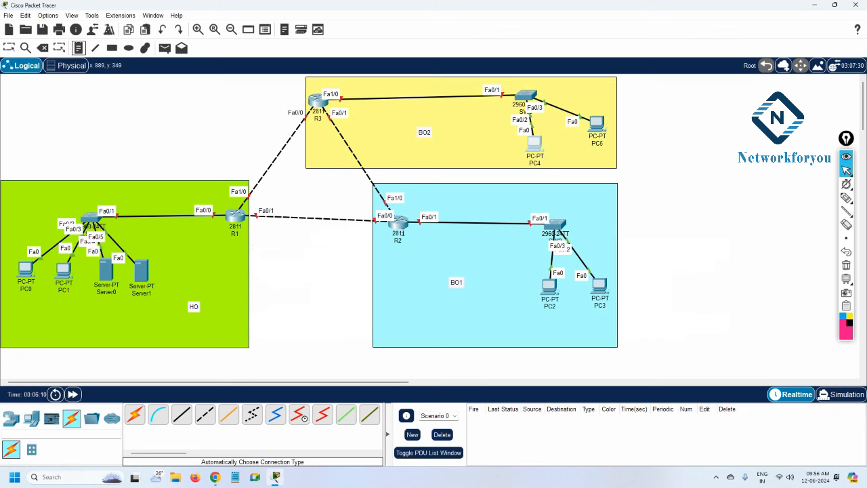
# Add the note 192.168.12.0/24 below the link between R1 and R2.
pyautogui.click(291, 232)
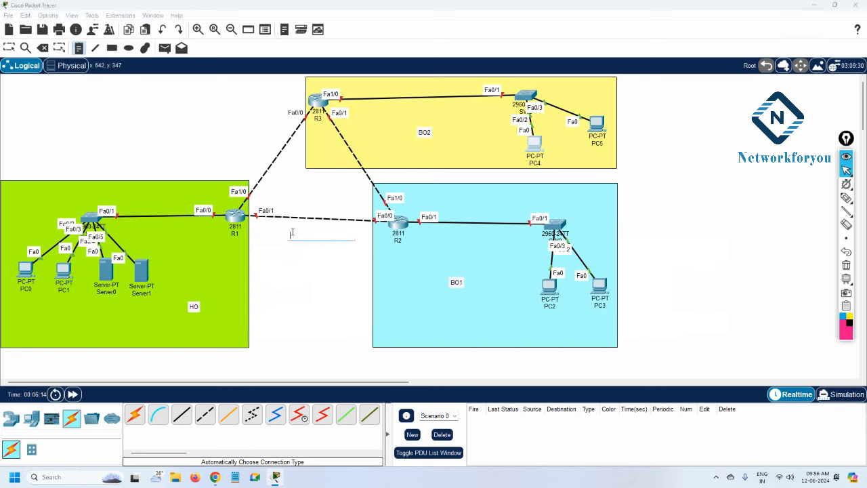
pyautogui.write('S')
pyautogui.write('92.168')
pyautogui.write('.12.0')
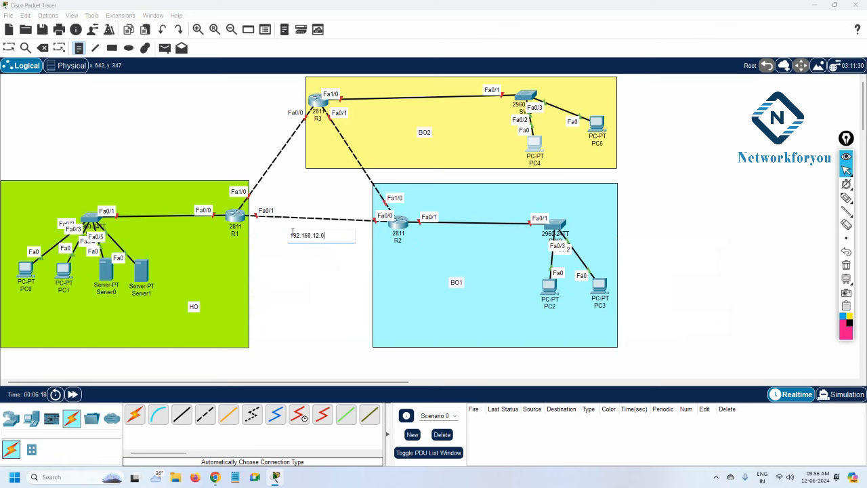
pyautogui.write('/24')
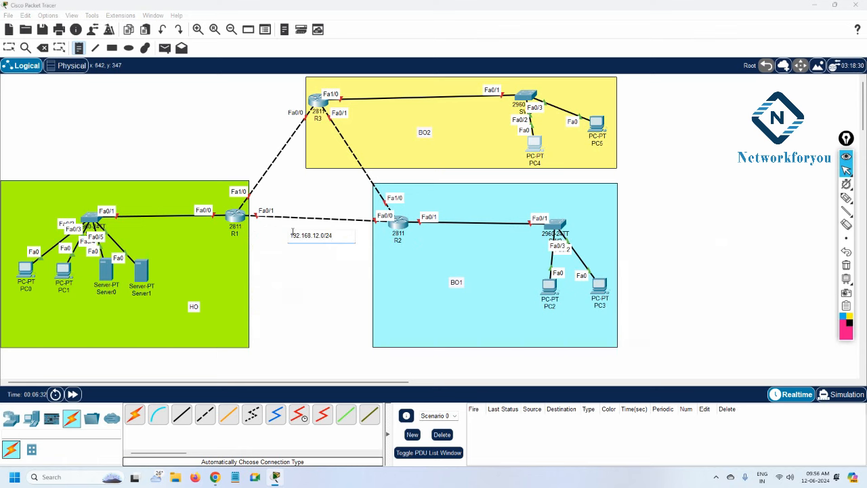
# Add the note 192.168.13.0/24 beside the link between R1 and R3.
pyautogui.click(308, 278)
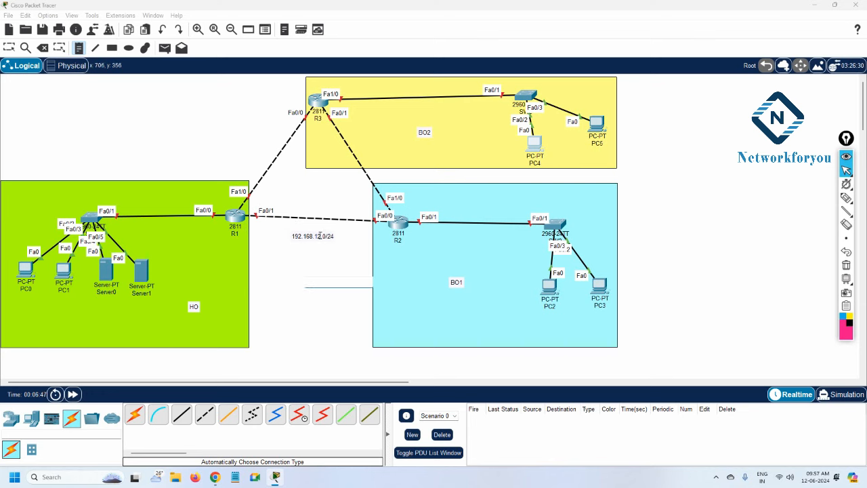
pyautogui.click(257, 150)
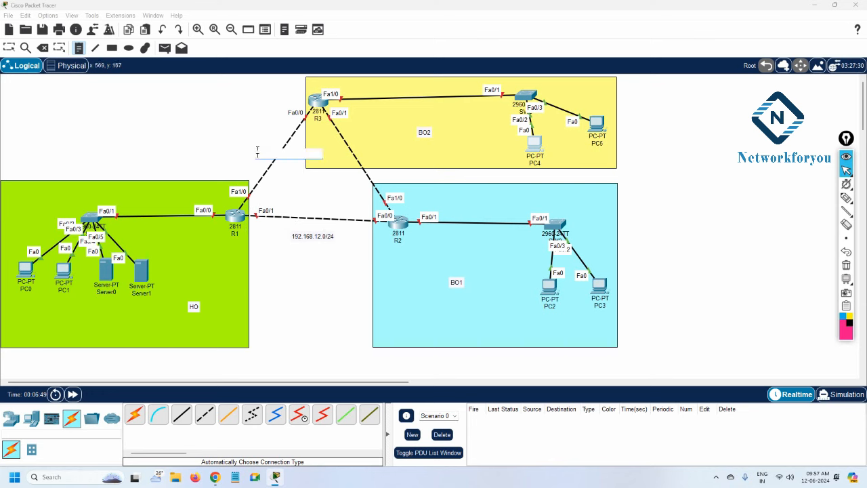
pyautogui.write('192.168.13.0/24')
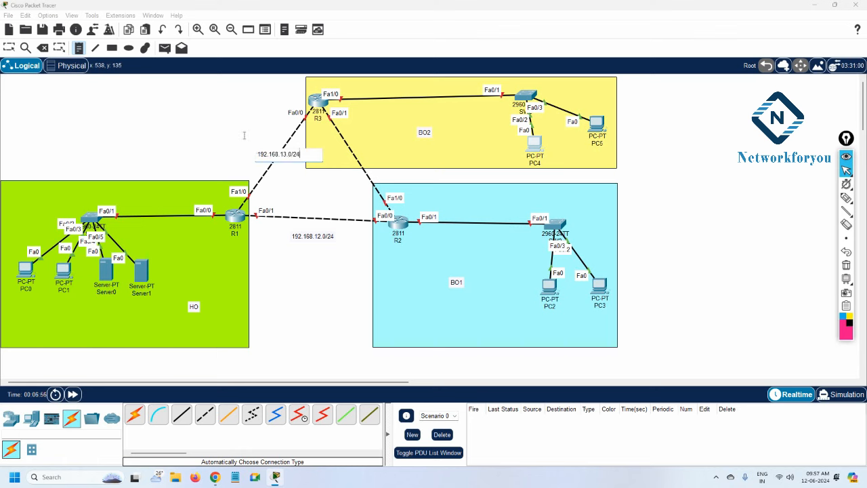
pyautogui.click(244, 136)
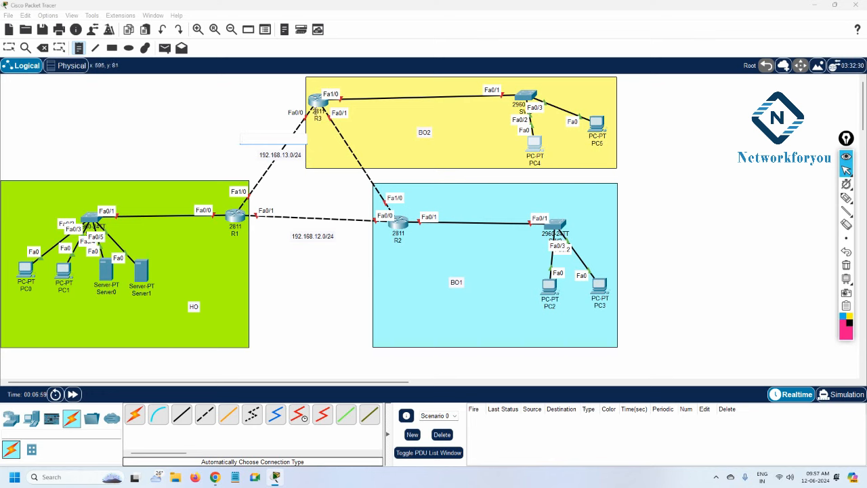
# Add the note 192.168.23.0/24 beside the link between R2 and R3.
pyautogui.click(359, 144)
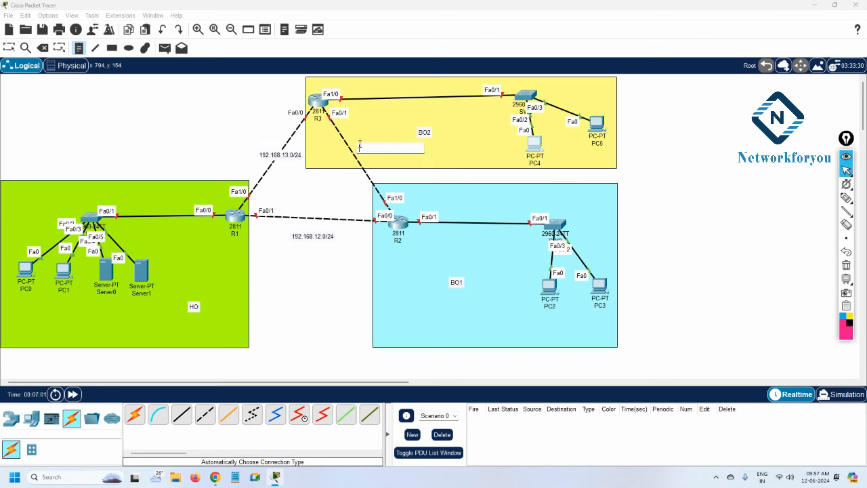
pyautogui.write('192.168')
pyautogui.press('BackSpace')
pyautogui.press('BackSpace')
pyautogui.write('23')
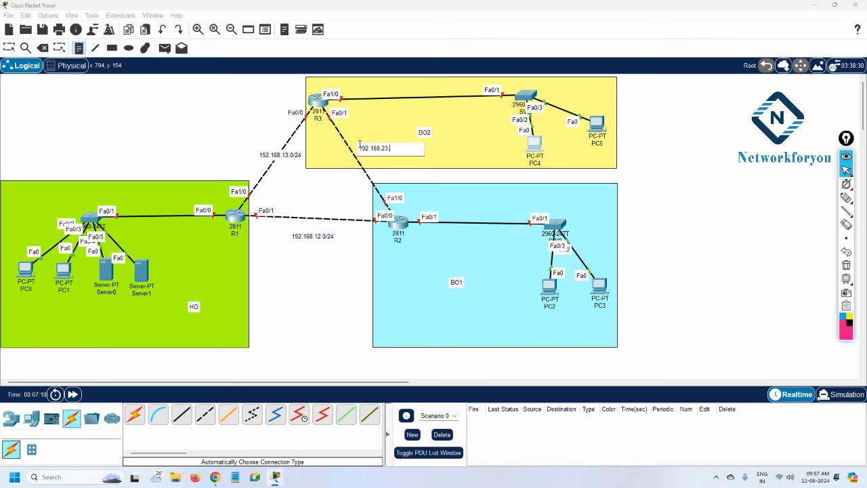
pyautogui.write('.0/24')
pyautogui.click(311, 299)
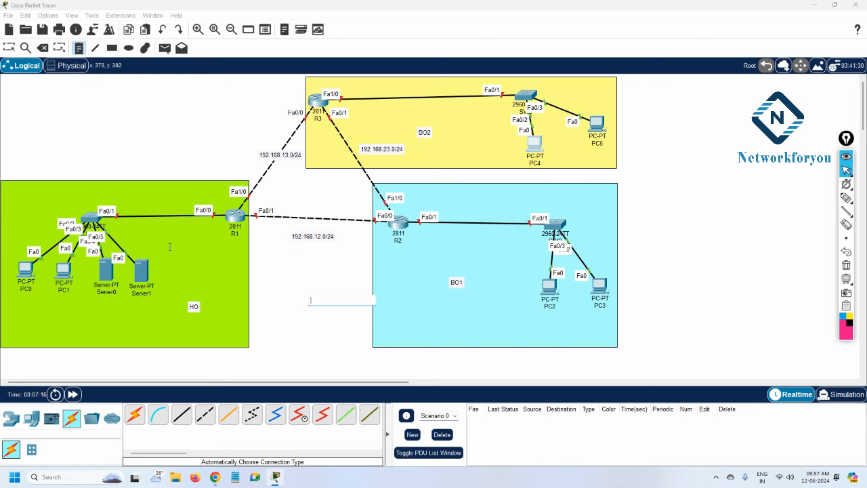
# Add the notes 192.168.1.1/24, 192.168.2.1/24 and 192.168.3.1 below the switch-side links of R1, R2 and R3.
pyautogui.click(171, 226)
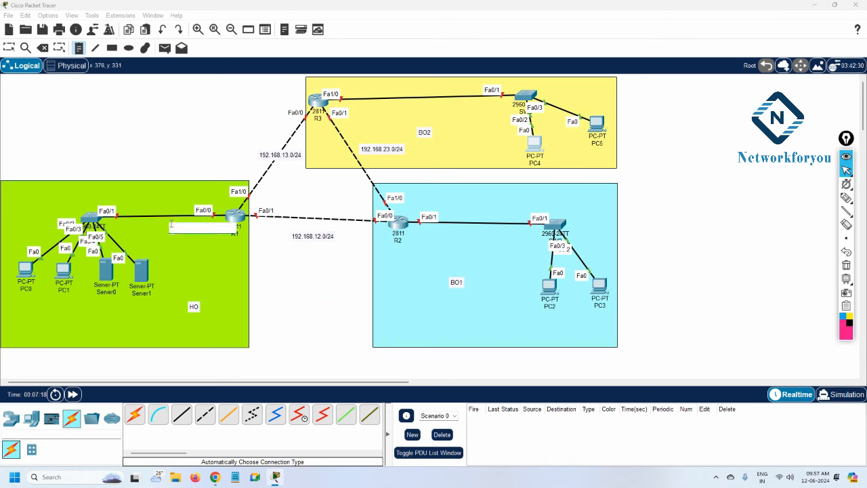
pyautogui.write('192.168.1.1/24')
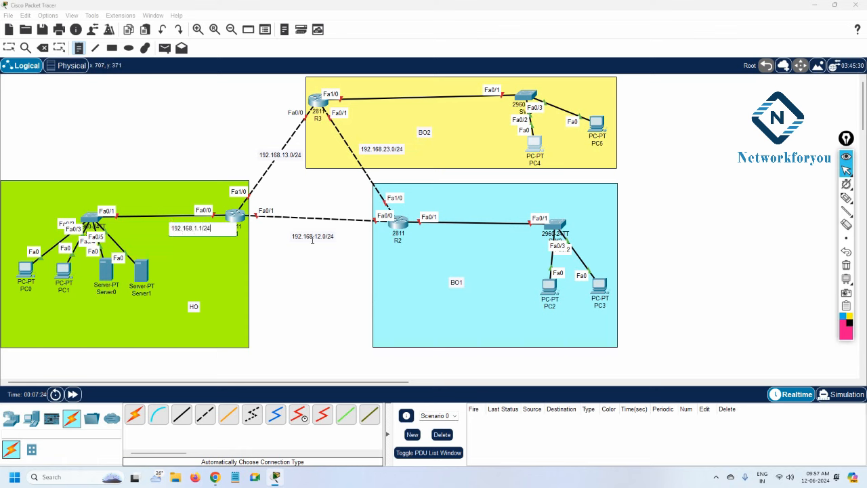
pyautogui.click(447, 233)
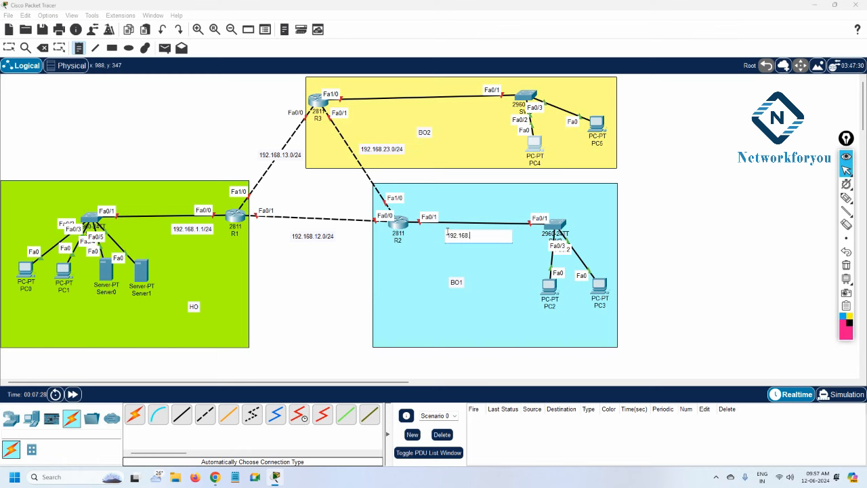
pyautogui.write('192.168.2.1/24')
pyautogui.click(326, 283)
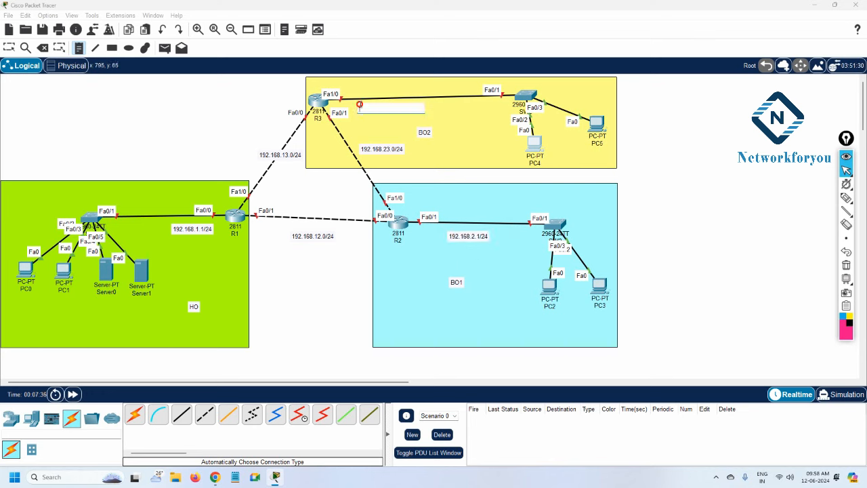
pyautogui.click(358, 105)
pyautogui.write('192.168.3.1')
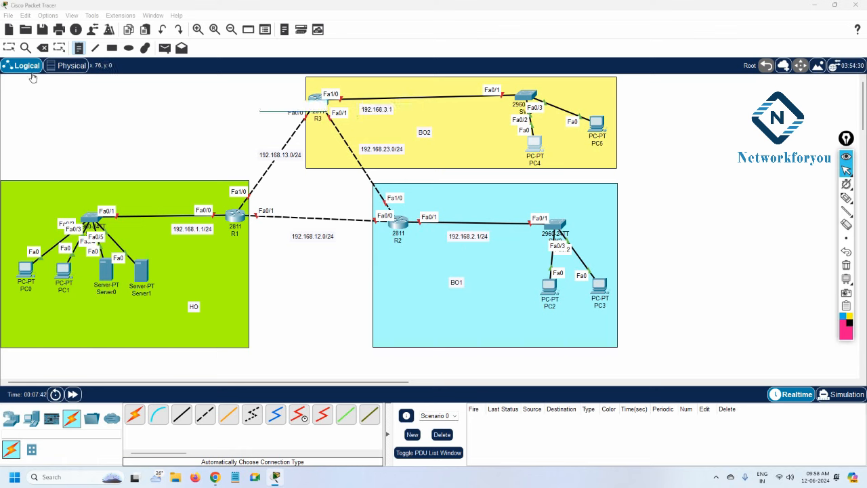
# Reposition the three LAN gateway address notes closer to the router interfaces of R1, R2 and R3.
pyautogui.click(9, 48)
pyautogui.moveTo(191, 232)
pyautogui.mouseDown()
pyautogui.moveTo(213, 217)
pyautogui.moveTo(80, 214)
pyautogui.moveTo(75, 294)
pyautogui.moveTo(100, 231)
pyautogui.moveTo(127, 263)
pyautogui.moveTo(194, 229)
pyautogui.mouseUp()
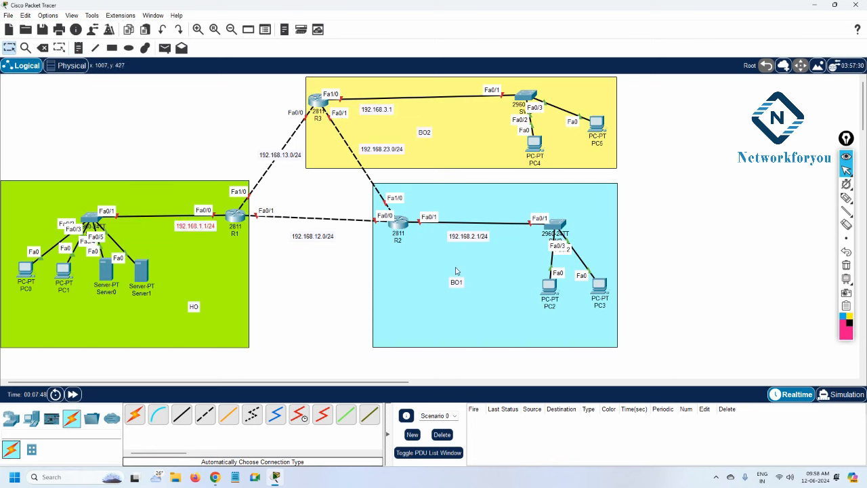
pyautogui.moveTo(475, 239); pyautogui.dragTo(437, 235)
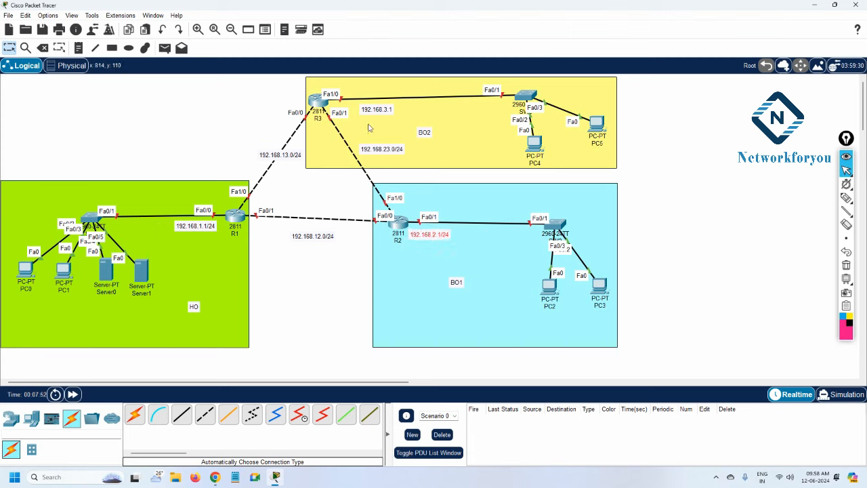
pyautogui.moveTo(384, 112)
pyautogui.mouseDown()
pyautogui.moveTo(501, 113)
pyautogui.moveTo(379, 111)
pyautogui.mouseUp()
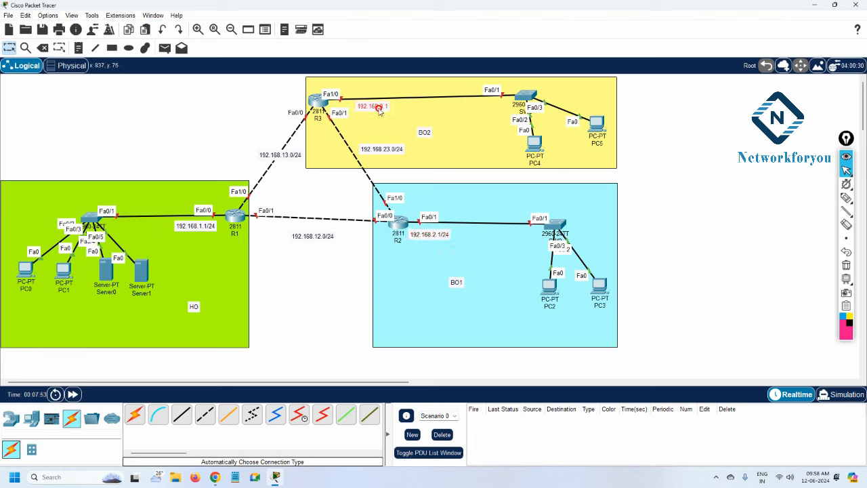
# Rename PC0 as 192.168.1.2 and copy that address.
pyautogui.click(27, 290)
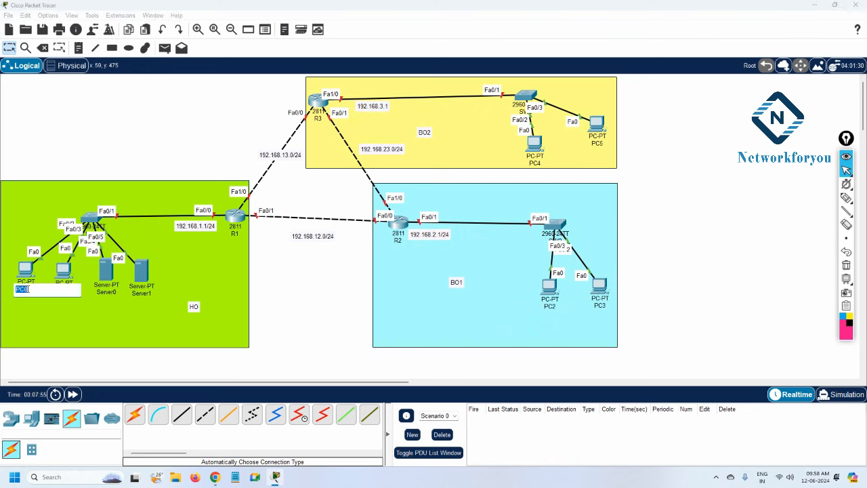
pyautogui.write('192.168.1.2')
pyautogui.hotkey('ctrl', 'a')
pyautogui.hotkey('ctrl', 'c')
# Give the PC named 192.168.1.2 the static IP 192.168.1.2, subnet mask 255.255.255.0 and default gateway 192.168.1.1.
pyautogui.click(24, 269)
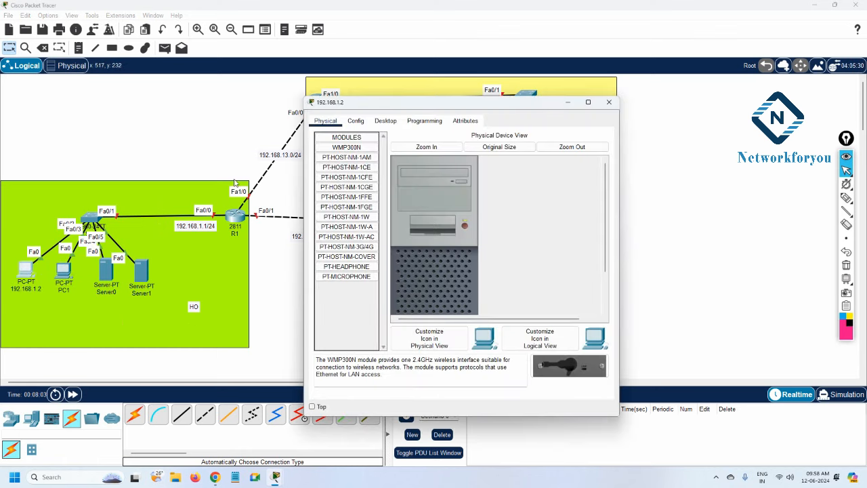
pyautogui.click(393, 122)
pyautogui.click(347, 155)
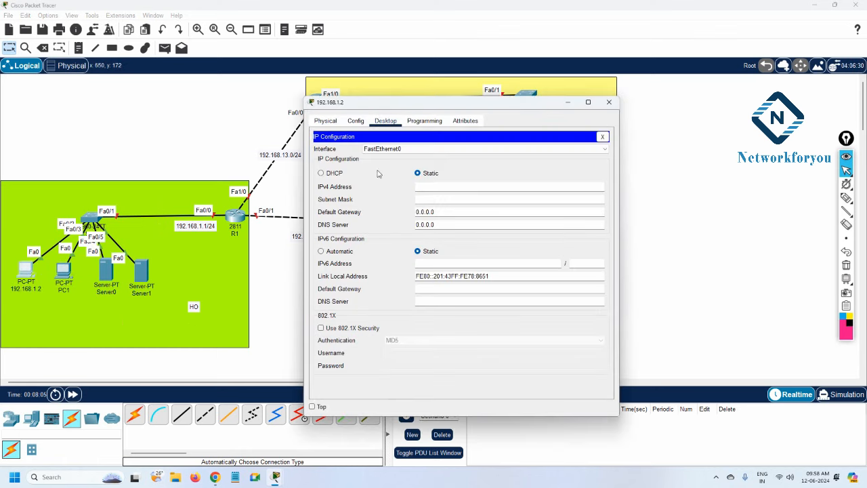
pyautogui.click(439, 184)
pyautogui.hotkey('ctrl', 'v')
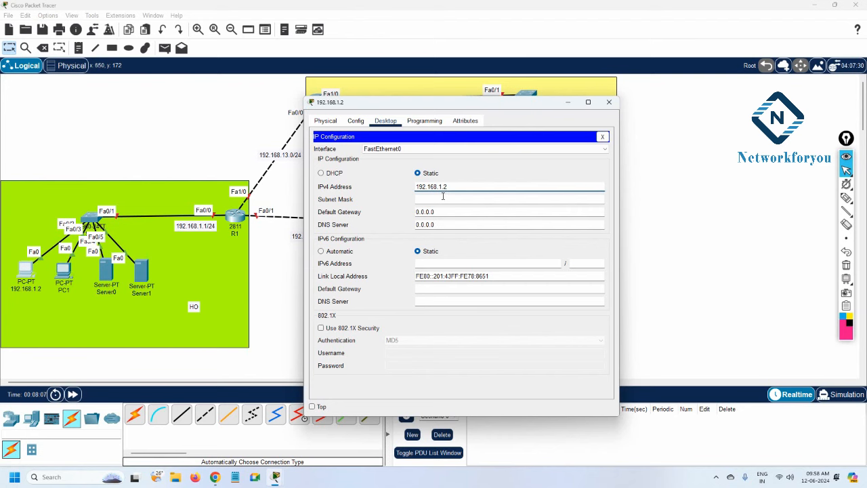
pyautogui.click(443, 197)
pyautogui.moveTo(450, 212); pyautogui.dragTo(396, 212)
pyautogui.hotkey('ctrl', 'v')
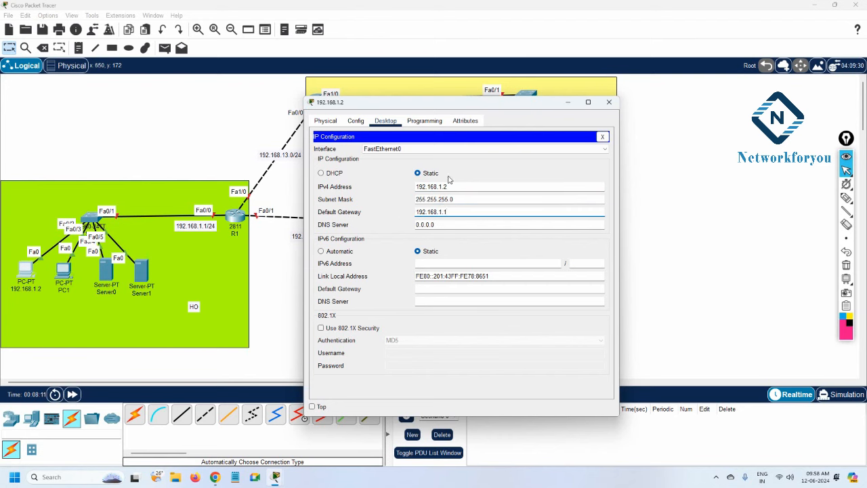
pyautogui.click(609, 102)
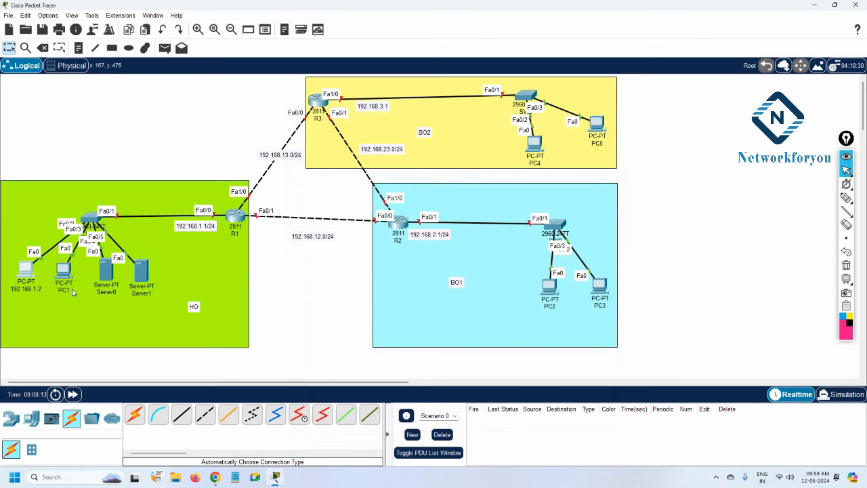
# Rename PC1 as 192.168.1.3 and copy that address.
pyautogui.click(67, 290)
pyautogui.hotkey('ctrl', 'v')
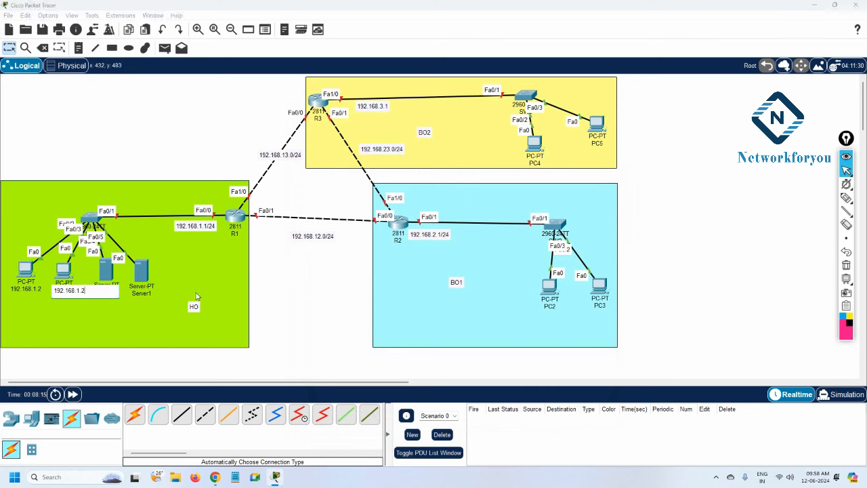
pyautogui.write('.')
pyautogui.hotkey('ctrl', 'a')
pyautogui.hotkey('ctrl', 'c')
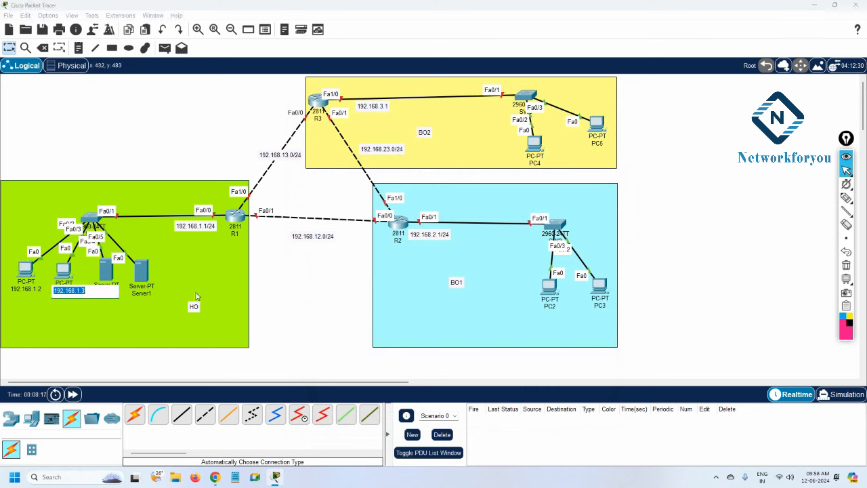
# Give the PC named 192.168.1.3 the static IP 192.168.1.3, subnet mask 255.255.255.0 and default gateway 192.168.1.1.
pyautogui.click(65, 274)
pyautogui.click(65, 274)
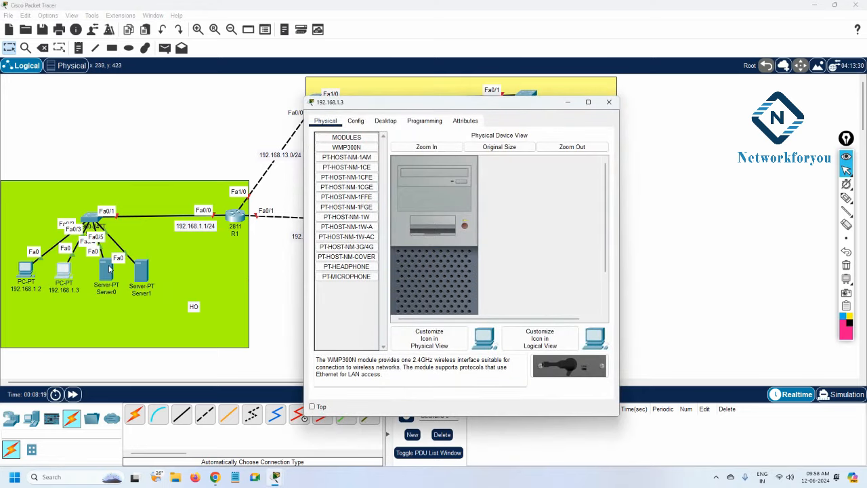
pyautogui.click(385, 121)
pyautogui.click(373, 141)
pyautogui.click(449, 186)
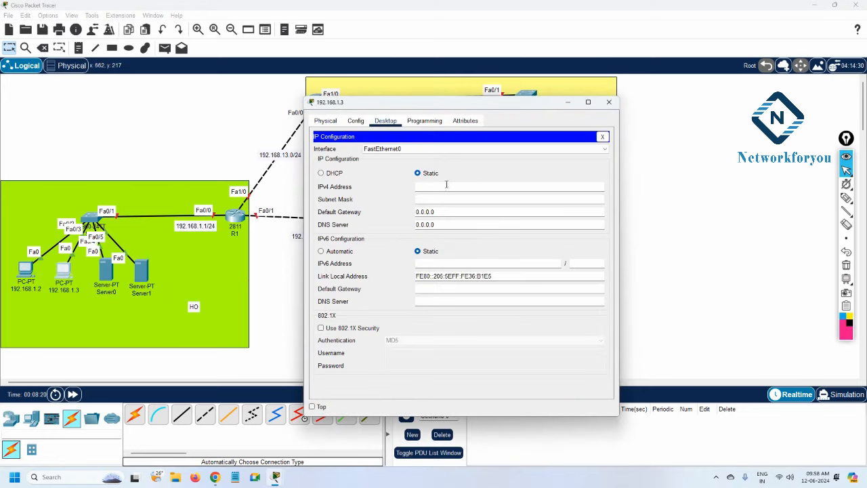
pyautogui.write('192.168.1.3')
pyautogui.click(449, 199)
pyautogui.press('Tab')
pyautogui.hotkey('ctrl', 'v')
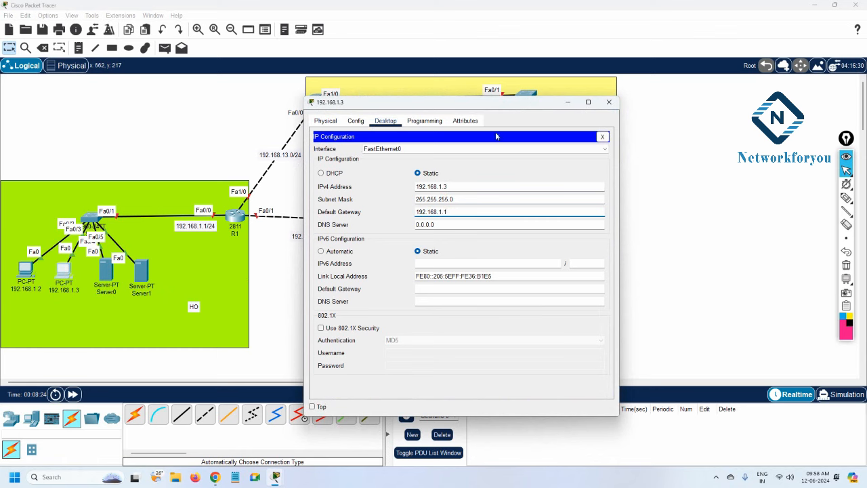
pyautogui.click(609, 102)
# Rename Server0 as 192.168.1.4 and give it the static IP 192.168.1.4, subnet mask 255.255.255.0 and default gateway 192.168.1.1.
pyautogui.click(105, 292)
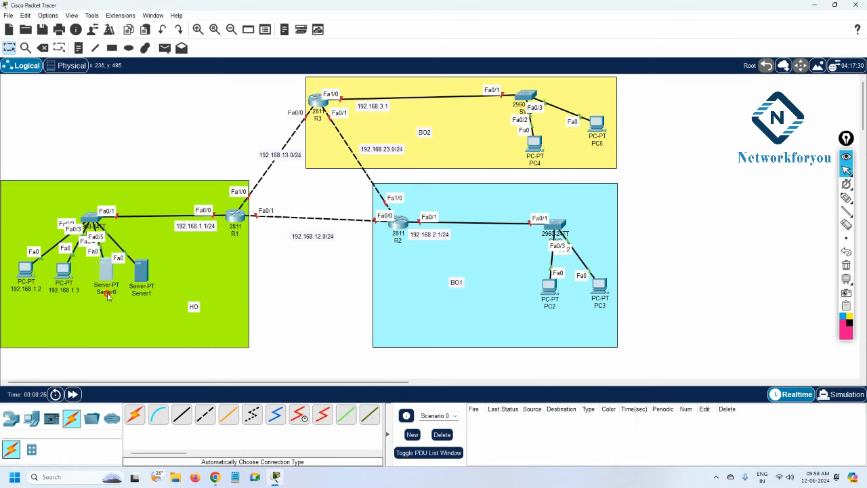
pyautogui.hotkey('ctrl', 'v')
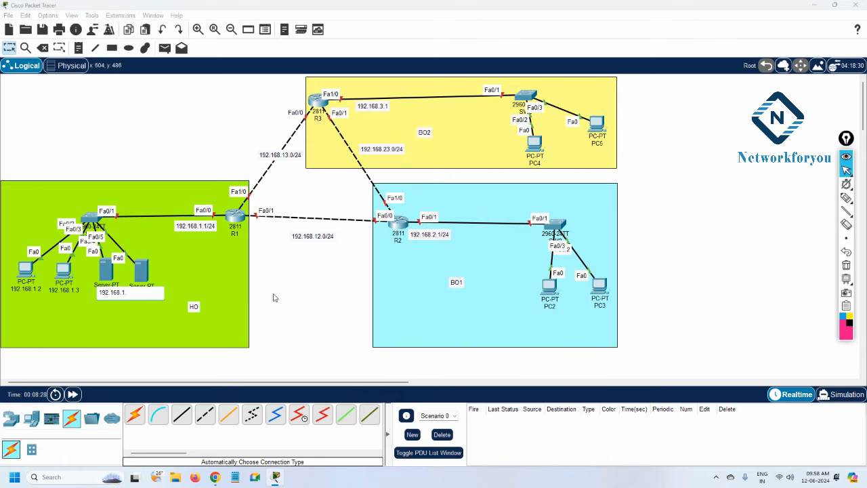
pyautogui.click(106, 269)
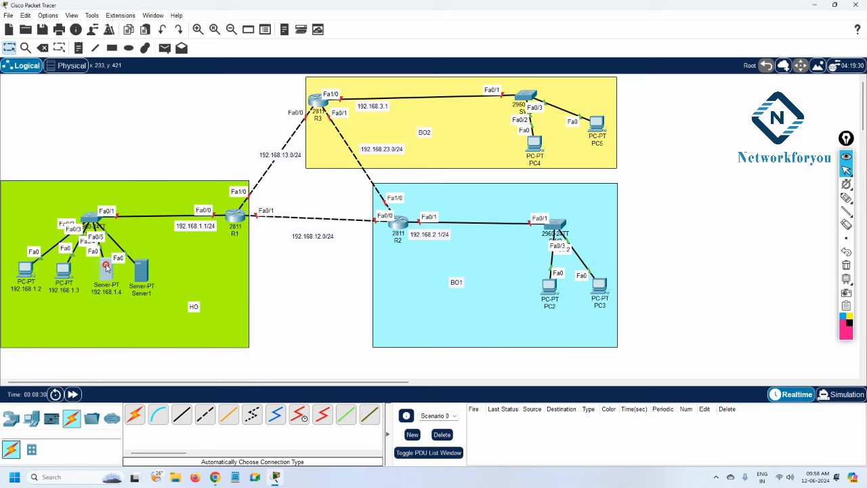
pyautogui.click(418, 121)
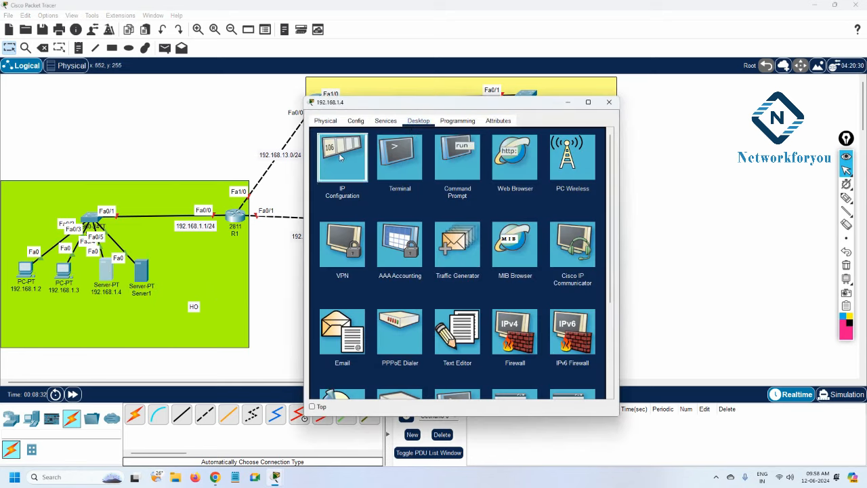
pyautogui.click(341, 162)
pyautogui.click(466, 176)
pyautogui.write('192.168.1.4')
pyautogui.click(466, 185)
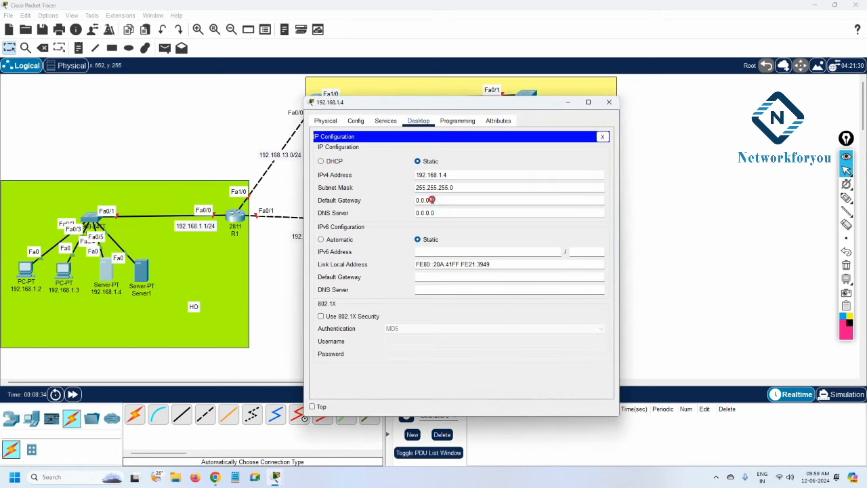
pyautogui.moveTo(434, 200); pyautogui.dragTo(353, 202)
pyautogui.write('192.168.1.4')
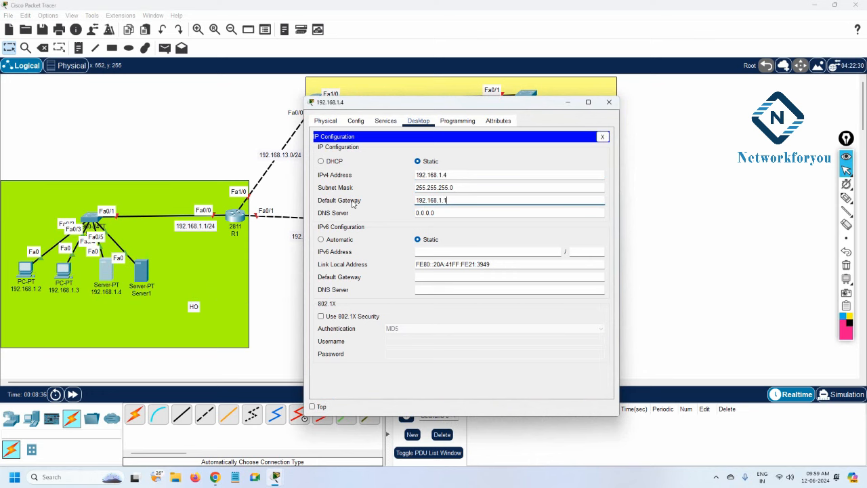
pyautogui.click(609, 102)
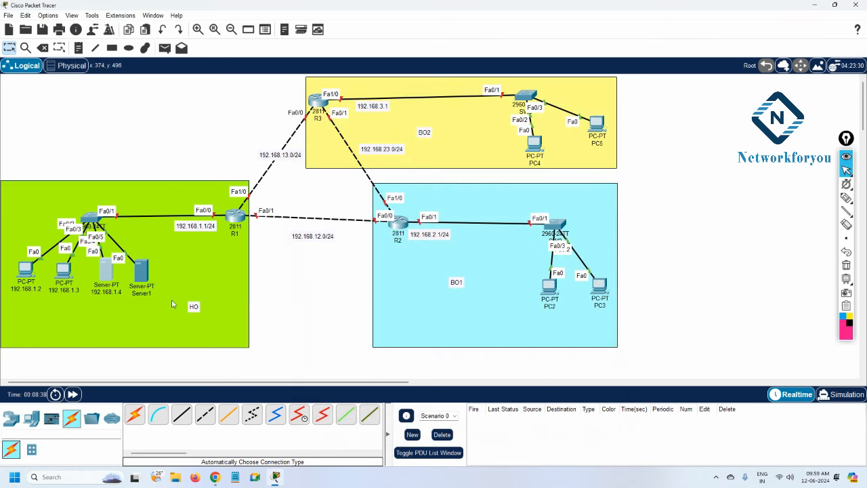
# Rename Server1 as 192.168.1.5, copy that address and open the server's device window.
pyautogui.click(147, 295)
pyautogui.write('192.168.1.4')
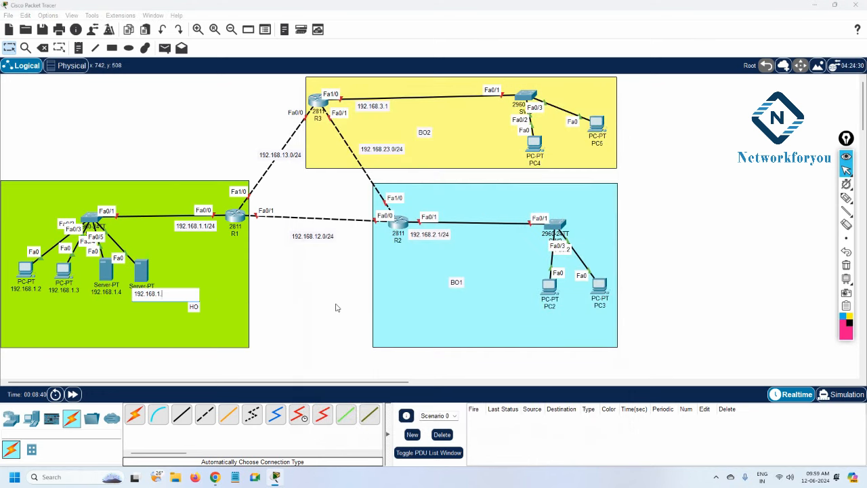
pyautogui.hotkey('ctrl', 'a')
pyautogui.hotkey('ctrl', 'c')
pyautogui.click(139, 270)
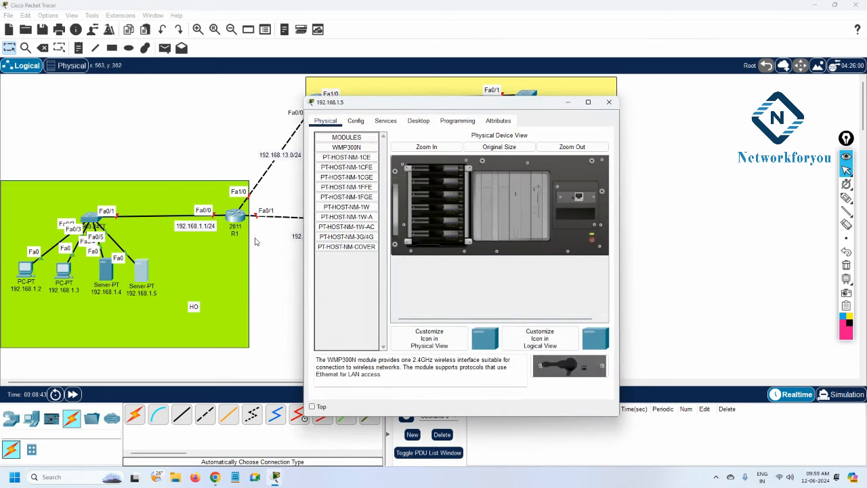
# Give the server named 192.168.1.5 the static IP 192.168.1.5, subnet mask 255.255.255.0 and default gateway 192.168.1.1.
pyautogui.click(411, 123)
pyautogui.click(346, 140)
pyautogui.click(427, 176)
pyautogui.hotkey('ctrl', 'v')
pyautogui.click(436, 188)
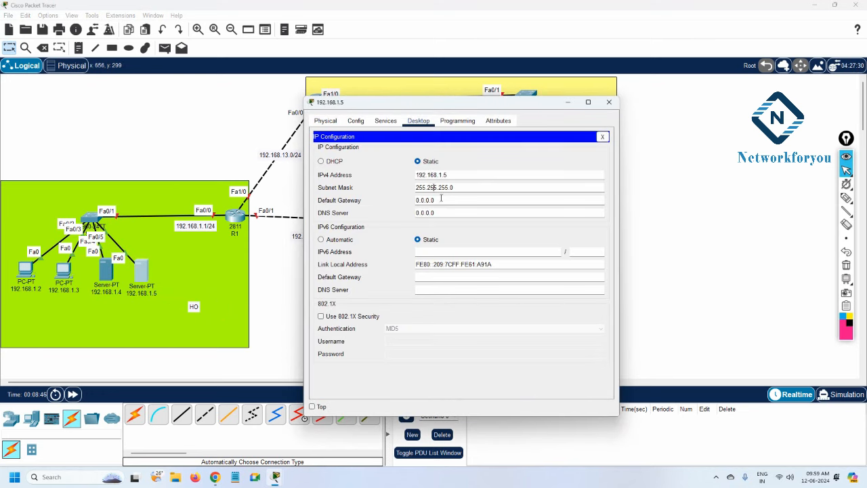
pyautogui.moveTo(441, 200); pyautogui.dragTo(398, 201)
pyautogui.hotkey('ctrl', 'v')
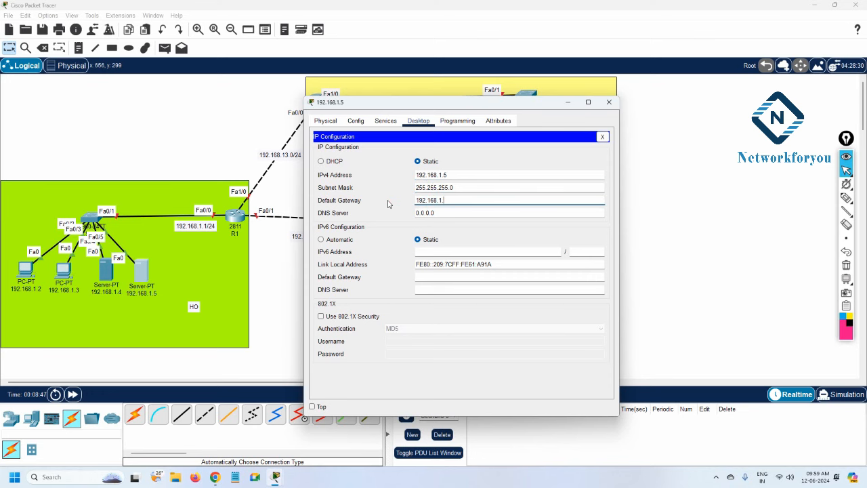
pyautogui.click(609, 101)
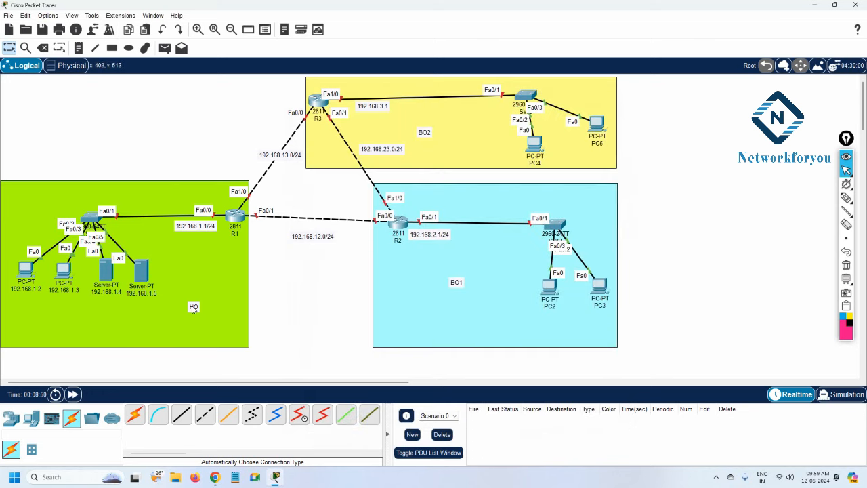
# Rename PC2 in the BO1 area as 192.168.2.2 and copy that address.
pyautogui.click(550, 306)
pyautogui.hotkey('ctrl', 'v')
pyautogui.press('BackSpace')
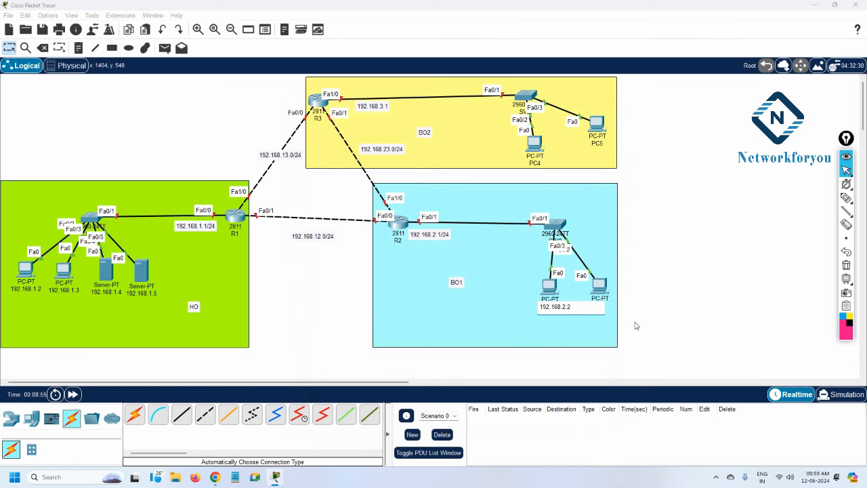
pyautogui.hotkey('ctrl', 'a')
pyautogui.hotkey('ctrl', 'c')
# Give the PC named 192.168.2.2 the static IP 192.168.2.2, subnet mask 255.255.255.0 and default gateway 192.168.2.1.
pyautogui.click(550, 288)
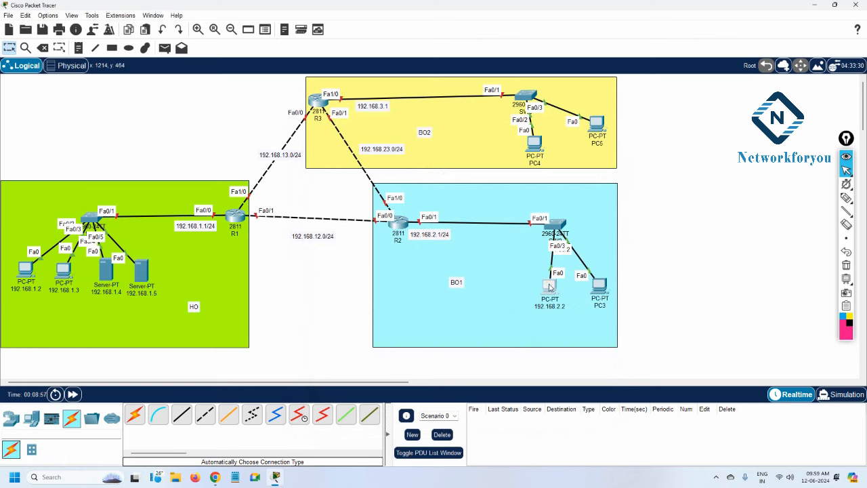
pyautogui.click(386, 121)
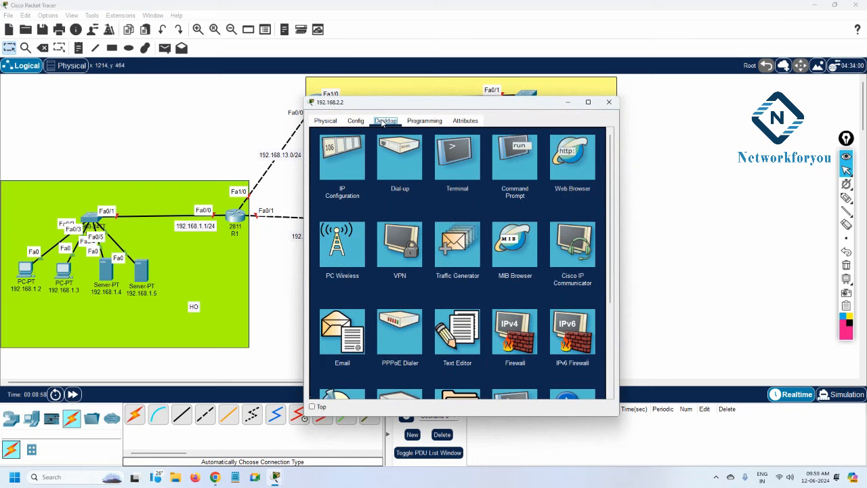
pyautogui.click(357, 151)
pyautogui.click(428, 183)
pyautogui.write('192.168.2.2')
pyautogui.press('Tab')
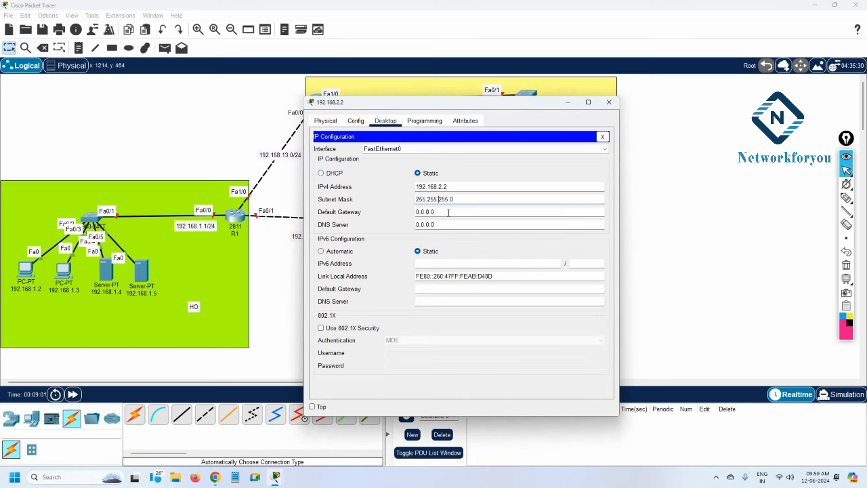
pyautogui.press('Tab')
pyautogui.write('192.168.2.2')
pyautogui.click(609, 102)
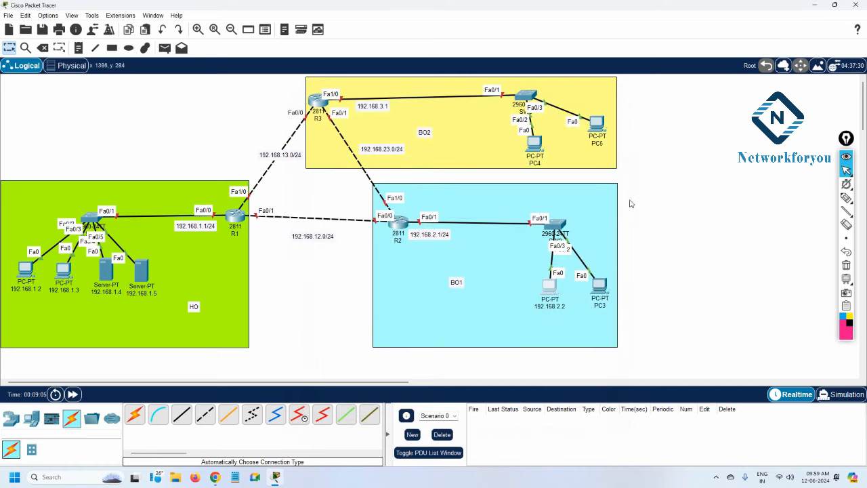
# Rename PC3 in the BO1 area as 192.168.2.3 and copy that address.
pyautogui.click(596, 306)
pyautogui.hotkey('ctrl', 'v')
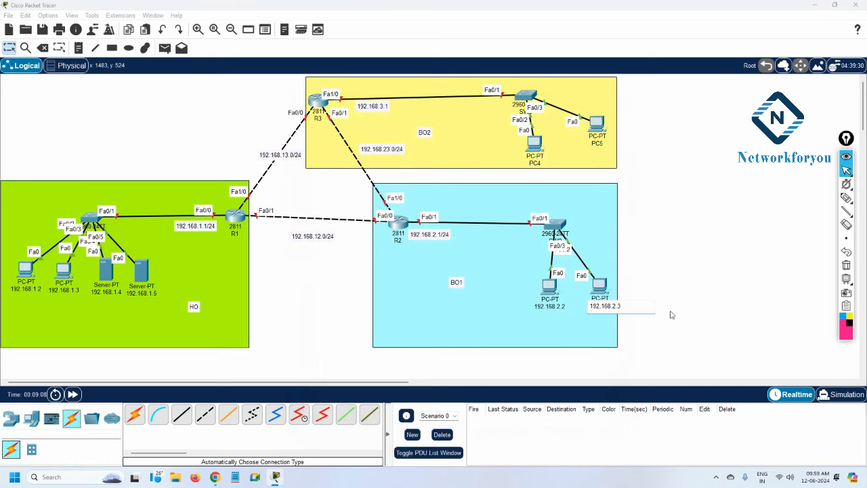
pyautogui.hotkey('ctrl', 'a')
pyautogui.hotkey('ctrl', 'c')
# Give the PC named 192.168.2.3 the static IP 192.168.2.3, subnet mask 255.255.255.0 and default gateway 192.168.2.1.
pyautogui.click(600, 287)
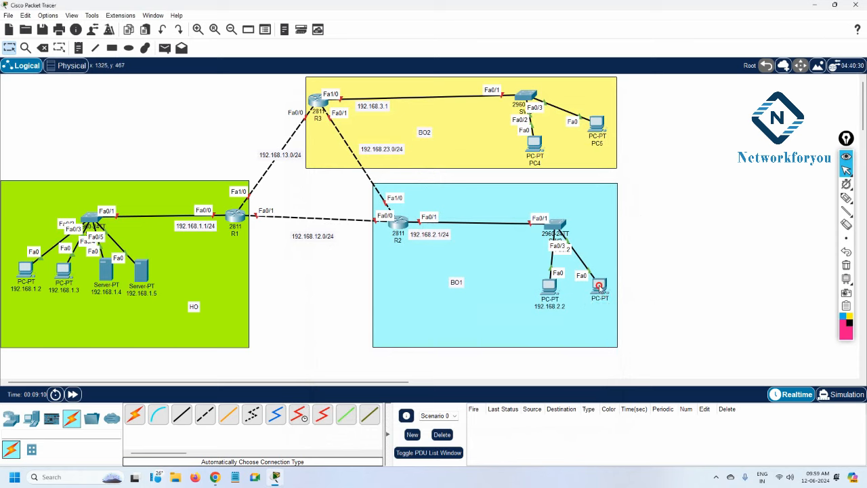
pyautogui.click(385, 121)
pyautogui.click(345, 158)
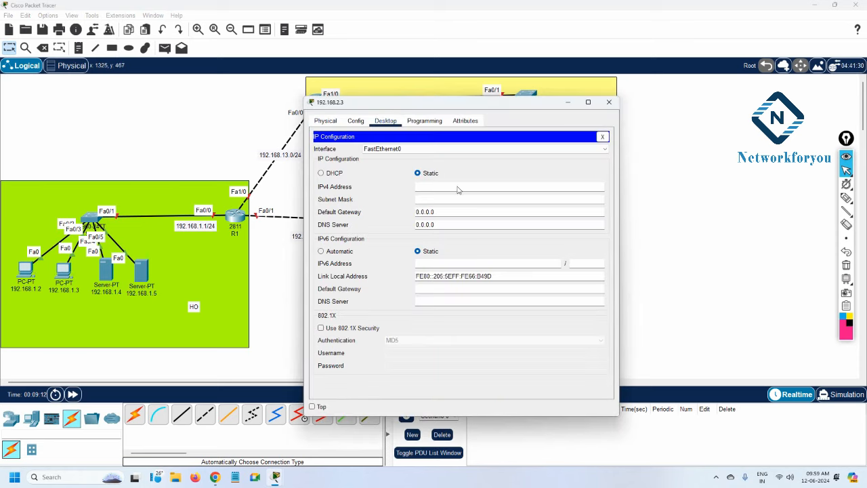
pyautogui.click(450, 199)
pyautogui.press('Tab')
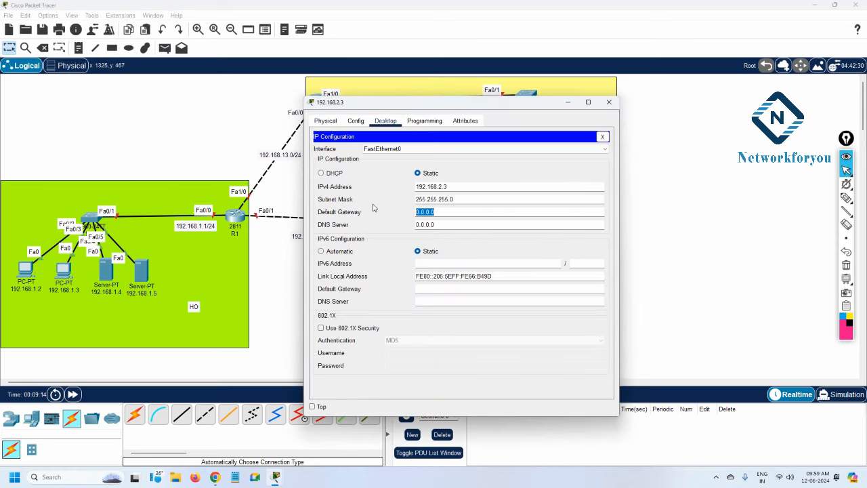
pyautogui.hotkey('ctrl', 'v')
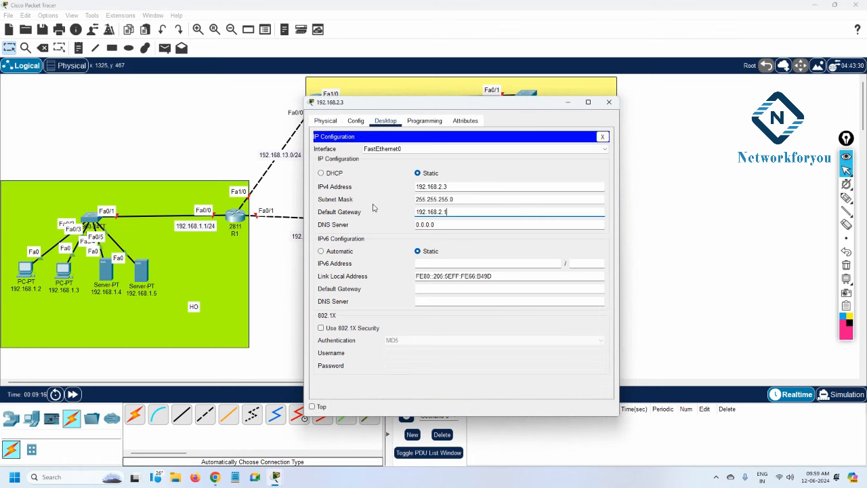
pyautogui.click(609, 102)
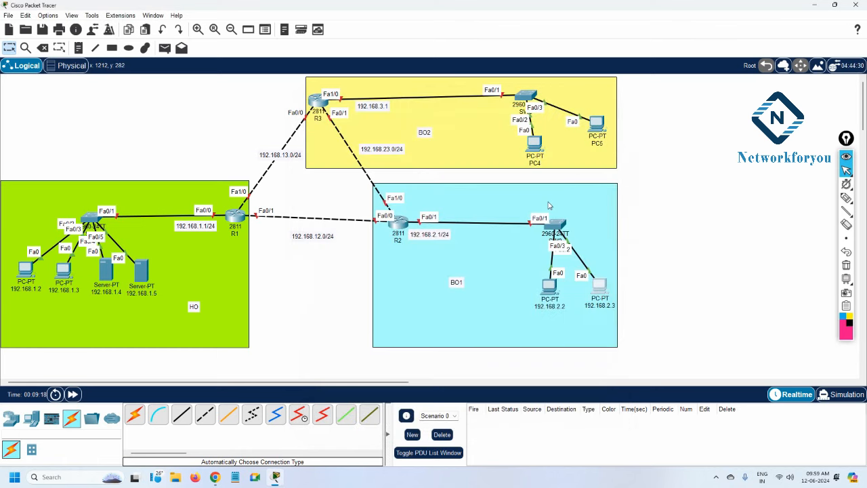
# Rename PC4 in the BO2 area as 192.168.3.2 and copy that address.
pyautogui.click(535, 163)
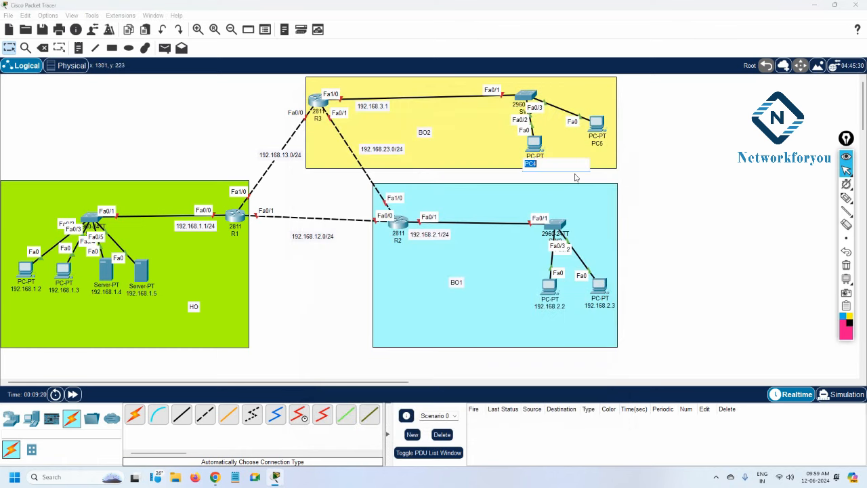
pyautogui.hotkey('ctrl', 'v')
pyautogui.write('3.2')
pyautogui.hotkey('ctrl', 'a')
pyautogui.hotkey('ctrl', 'c')
# Give the PC named 192.168.3.2 the static IP 192.168.3.2, subnet mask 255.255.255.0 and default gateway 192.168.3.1.
pyautogui.click(541, 145)
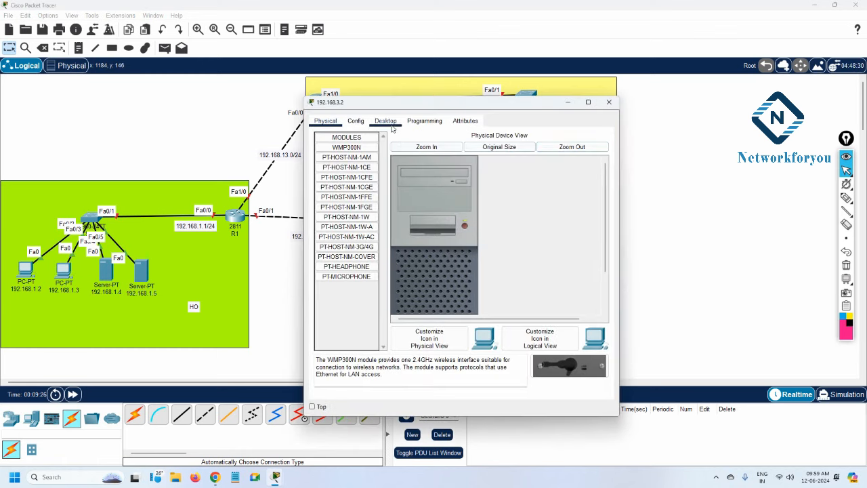
pyautogui.click(386, 121)
pyautogui.click(348, 156)
pyautogui.click(458, 186)
pyautogui.hotkey('ctrl', 'v')
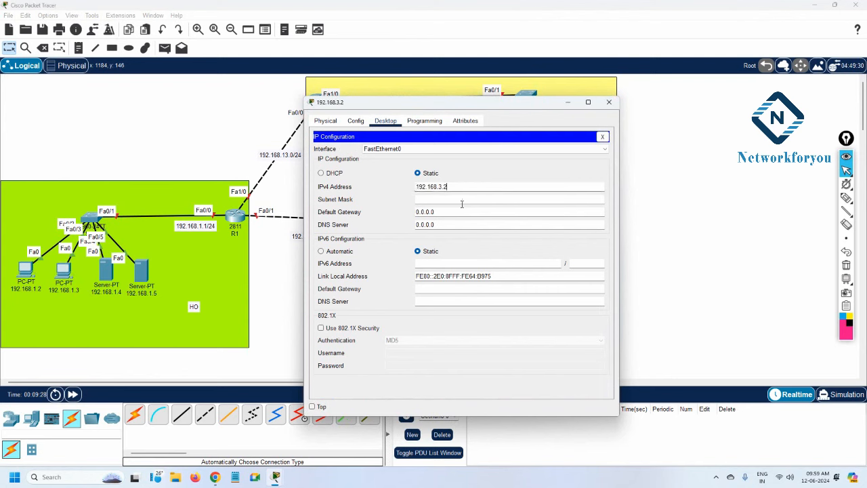
pyautogui.click(462, 201)
pyautogui.press('Tab')
pyautogui.hotkey('ctrl', 'v')
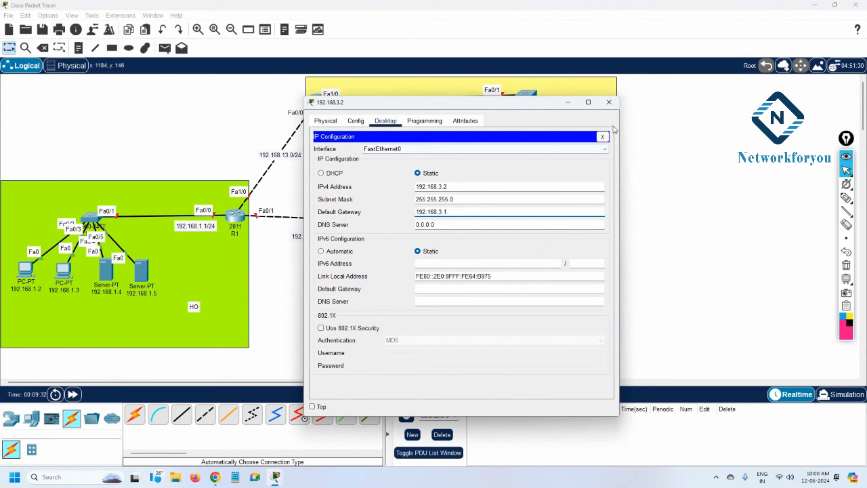
pyautogui.click(609, 102)
# Rename PC5 as 192.168.3.3 and give it the static IP 192.168.3.3, subnet mask 255.255.255.0 and default gateway 192.168.3.1.
pyautogui.click(597, 144)
pyautogui.hotkey('ctrl', 'v')
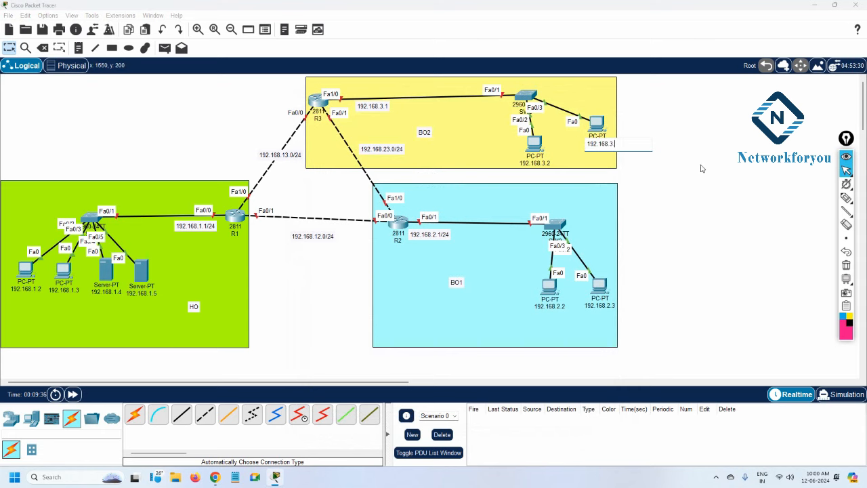
pyautogui.click(598, 123)
pyautogui.click(385, 120)
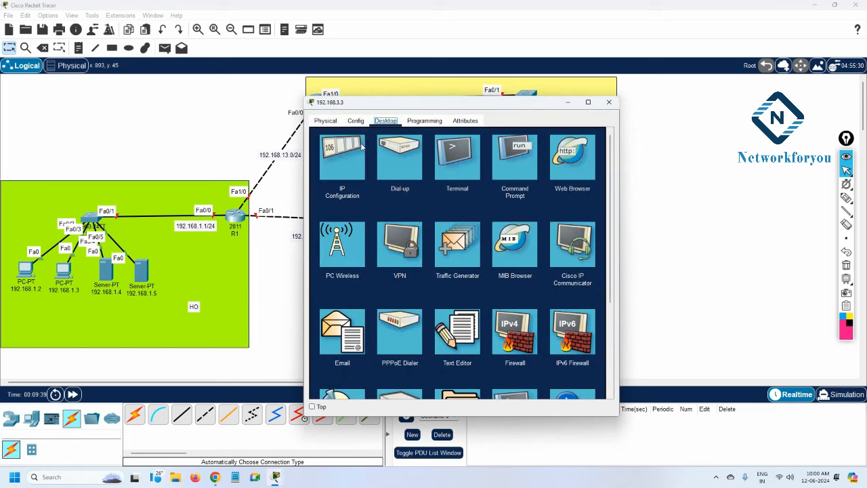
pyautogui.click(343, 155)
pyautogui.click(427, 188)
pyautogui.write('192.168.3.3')
pyautogui.click(435, 198)
pyautogui.moveTo(437, 212); pyautogui.dragTo(375, 210)
pyautogui.write('192.168.3.3')
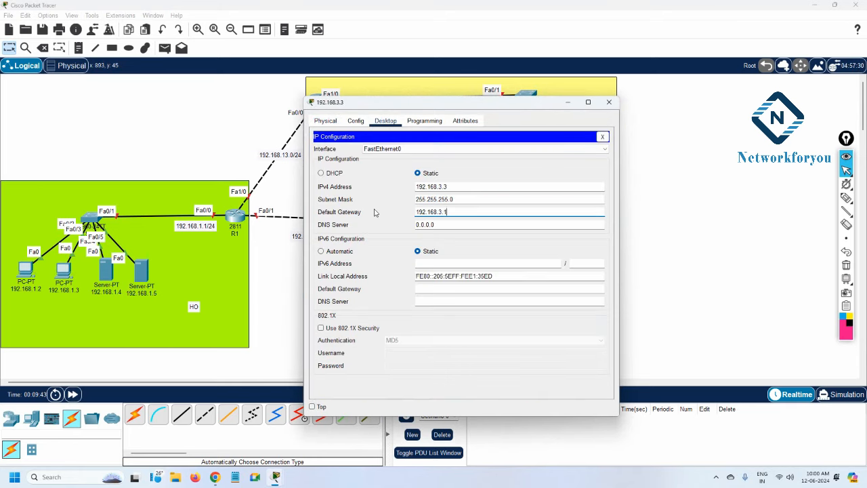
pyautogui.click(609, 102)
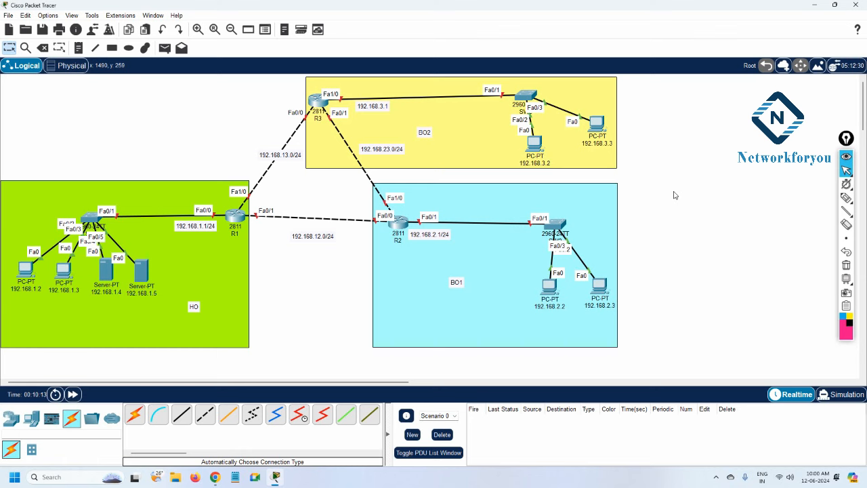
# Ping 192.168.2.2 from the command prompt of PC 192.168.1.2, keeping its window clear of the topology.
pyautogui.click(24, 273)
pyautogui.click(513, 144)
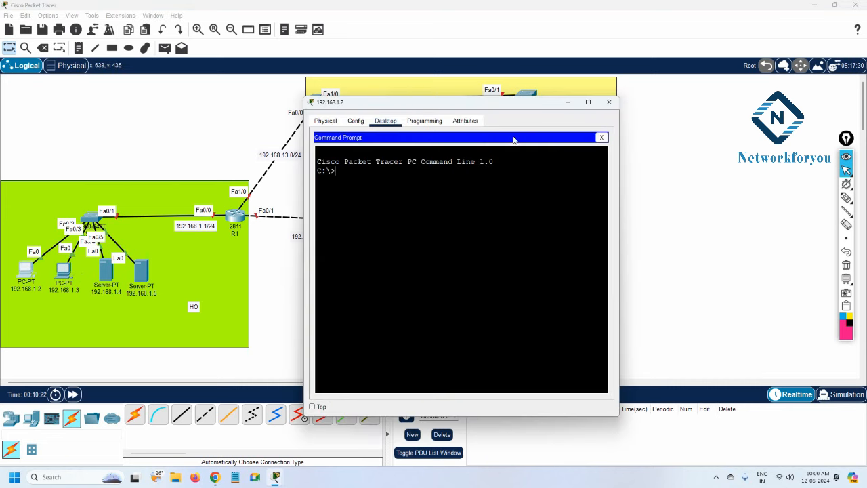
pyautogui.moveTo(502, 100); pyautogui.dragTo(820, 157)
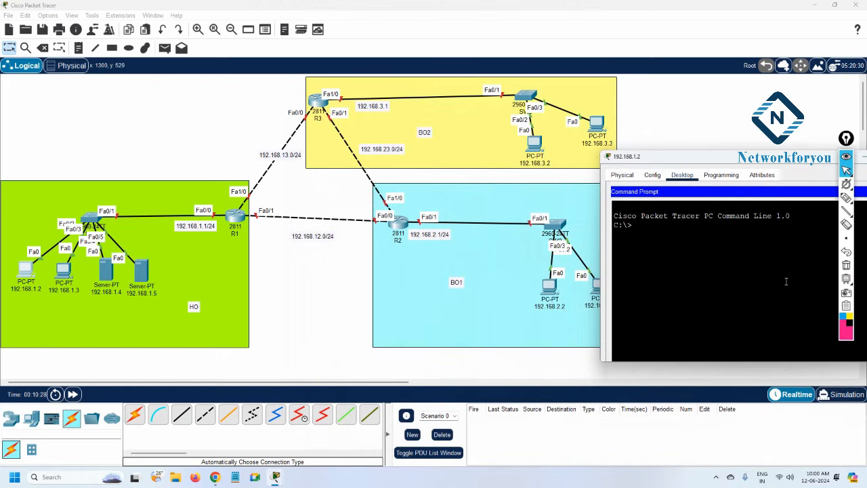
pyautogui.write('ping 192.168.2.2')
pyautogui.press('Return')
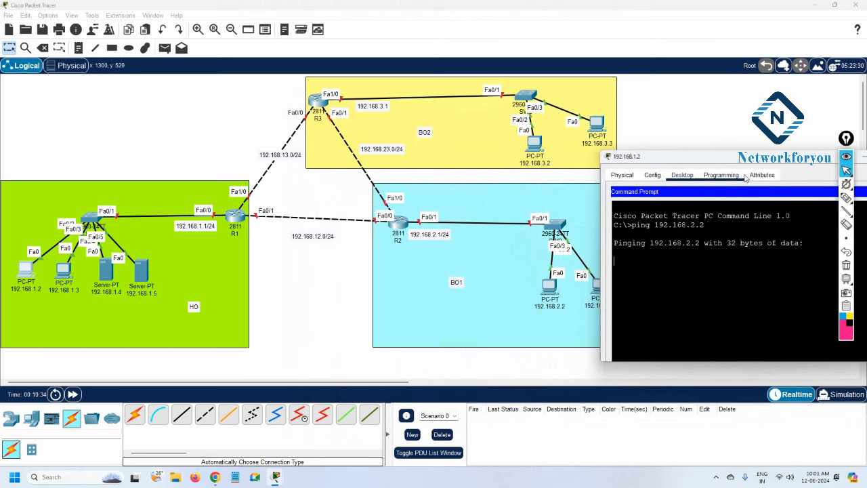
pyautogui.moveTo(732, 157); pyautogui.dragTo(713, 142)
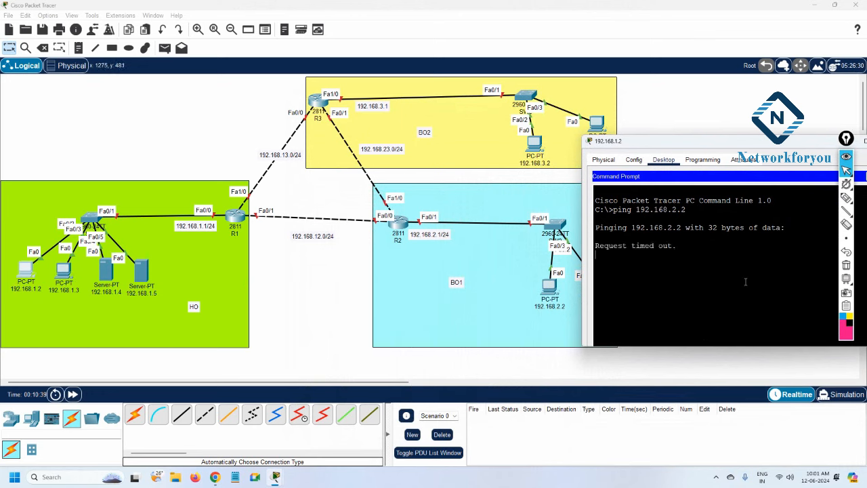
# Trace the inter-router links and circle the three LAN gateway labels with the annotation pen, and clear the drawings.
pyautogui.moveTo(845, 143); pyautogui.dragTo(855, 125)
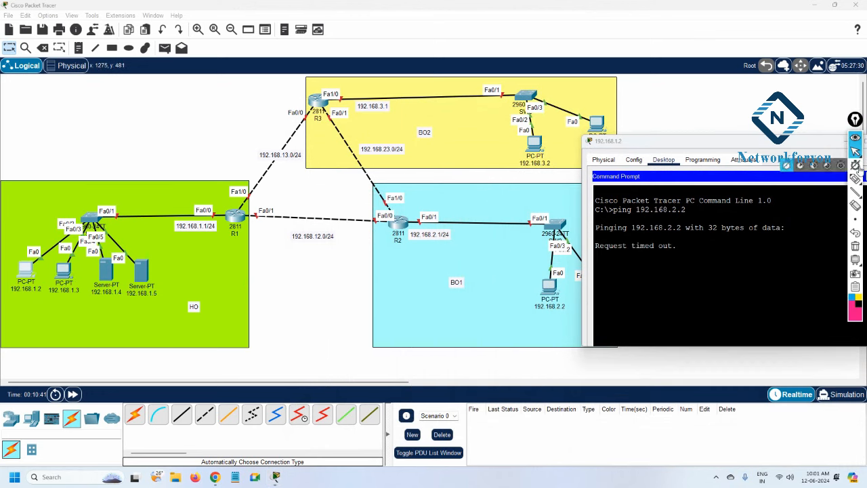
pyautogui.click(856, 179)
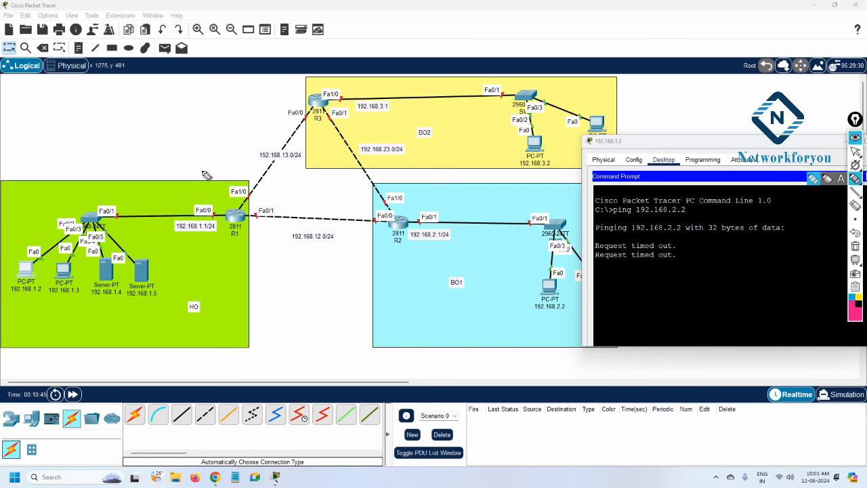
pyautogui.moveTo(211, 205)
pyautogui.mouseDown()
pyautogui.moveTo(228, 215)
pyautogui.moveTo(315, 102)
pyautogui.moveTo(353, 144)
pyautogui.moveTo(397, 218)
pyautogui.moveTo(302, 232)
pyautogui.moveTo(231, 225)
pyautogui.mouseUp()
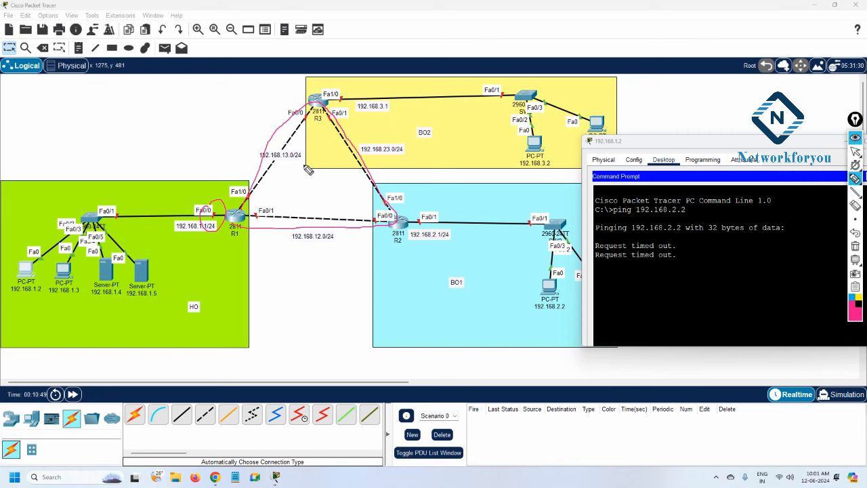
pyautogui.moveTo(373, 106); pyautogui.dragTo(379, 88)
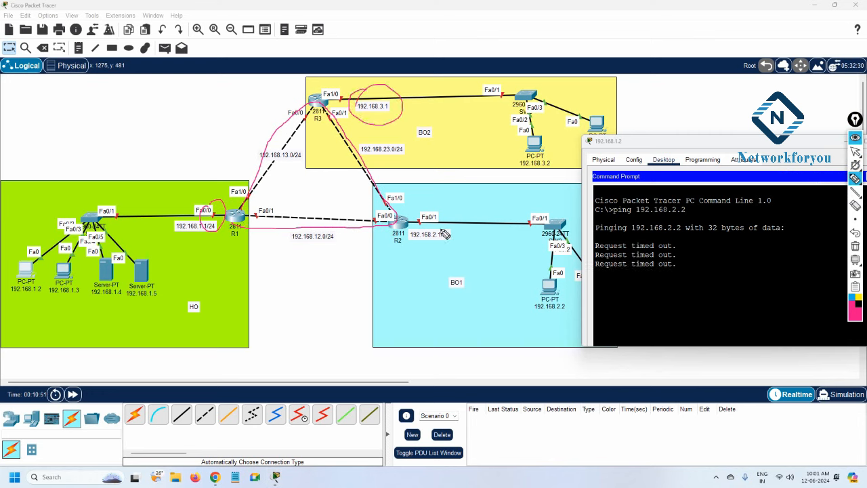
pyautogui.moveTo(426, 218)
pyautogui.mouseDown()
pyautogui.moveTo(439, 261)
pyautogui.moveTo(427, 213)
pyautogui.mouseUp()
pyautogui.moveTo(203, 216)
pyautogui.mouseDown()
pyautogui.moveTo(223, 226)
pyautogui.moveTo(190, 232)
pyautogui.mouseUp()
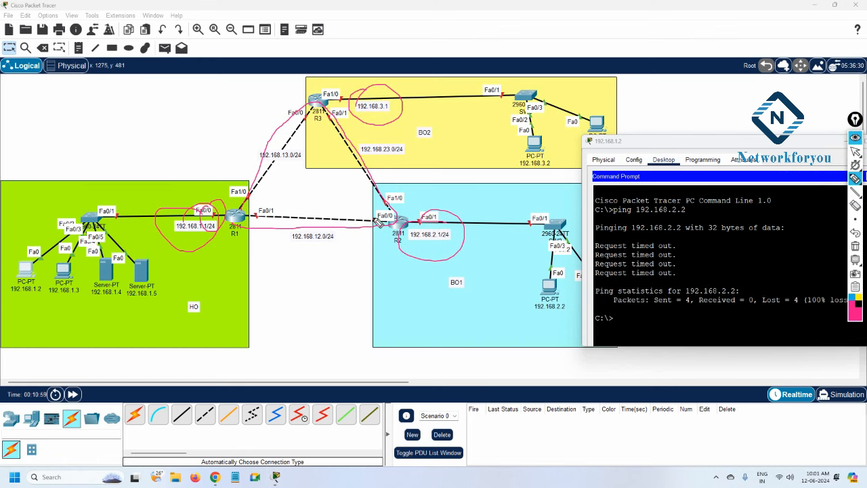
pyautogui.click(854, 248)
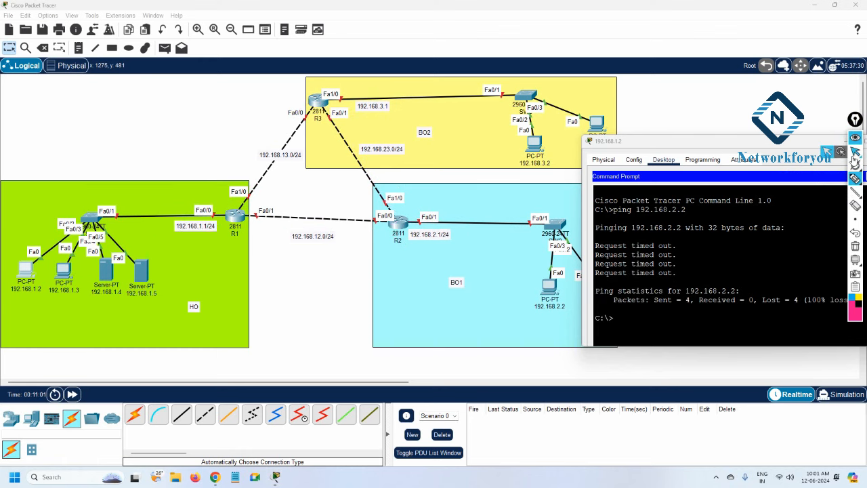